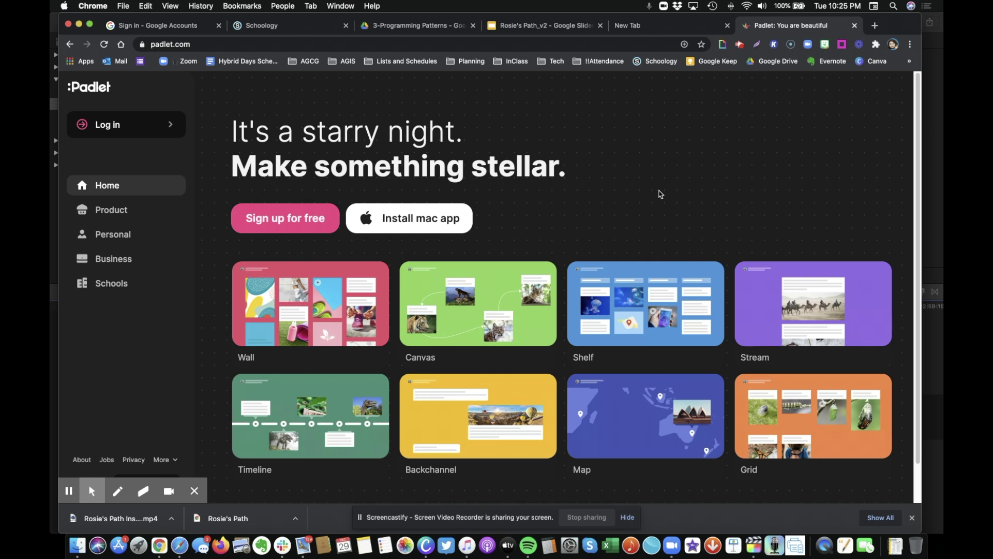
Step: Log in to Padlet with the Google account
left_click(104, 126)
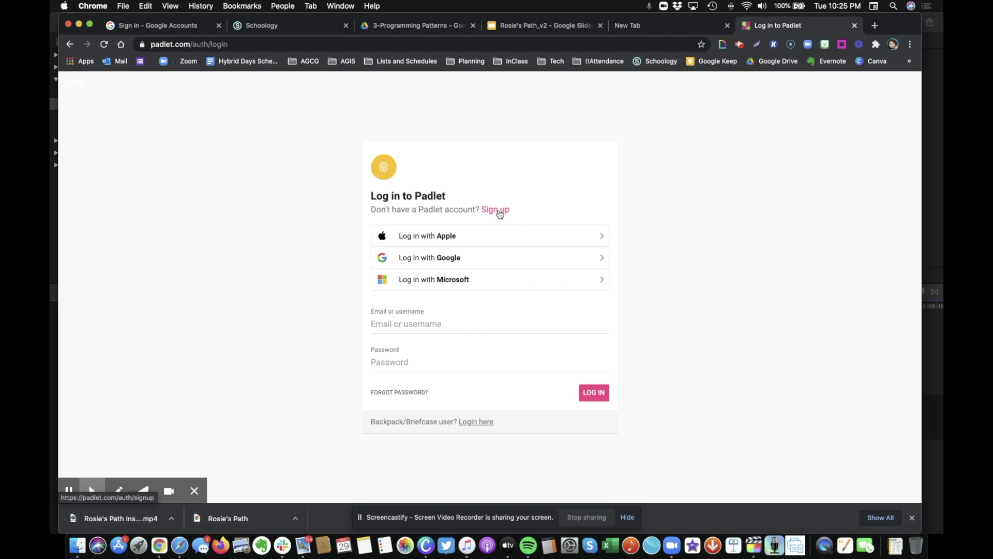
left_click(446, 262)
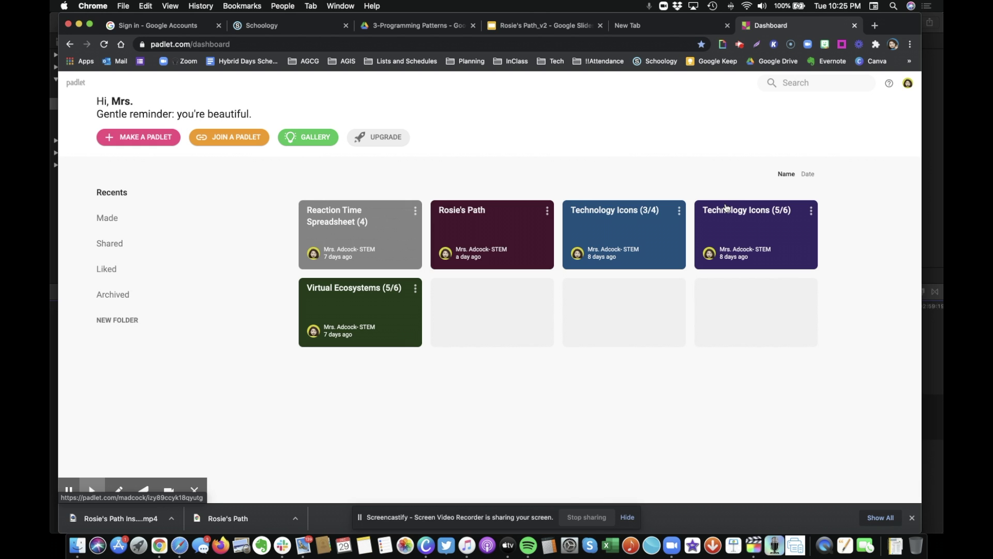
Step: Look over the account options and show the list of archived padlets
left_click(909, 84)
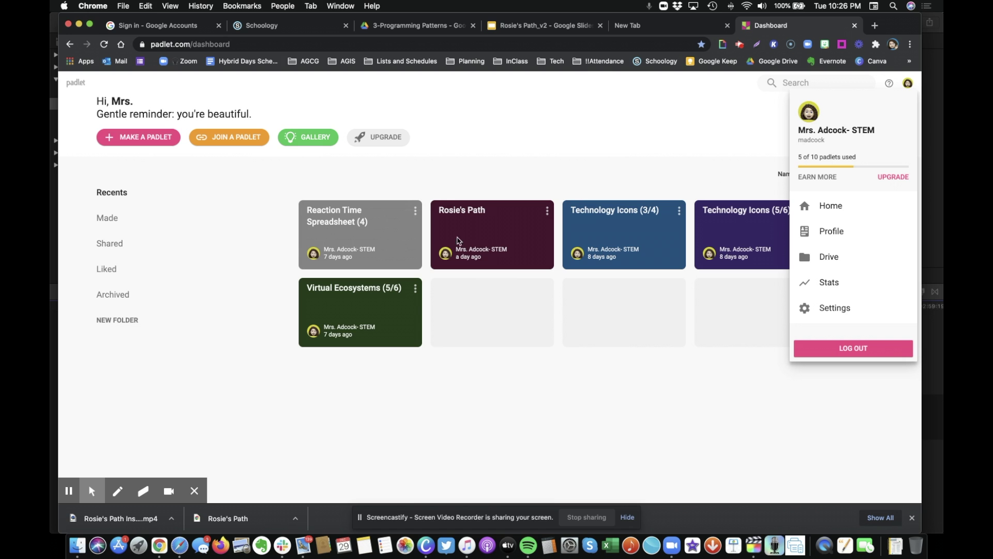
left_click(114, 294)
left_click(115, 295)
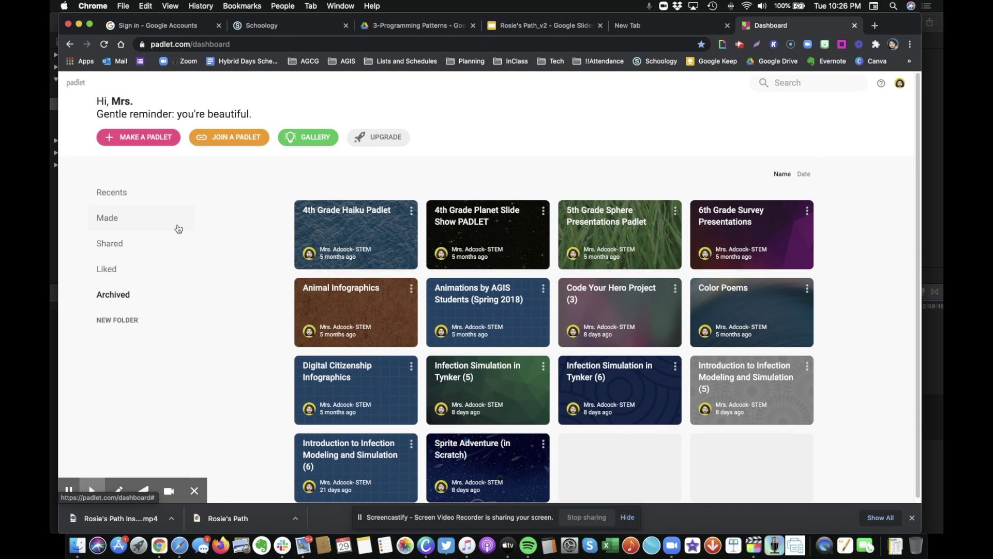
Step: Preview the Wall layout, create a blank padlet with it, and close its settings without changing anything
left_click(147, 138)
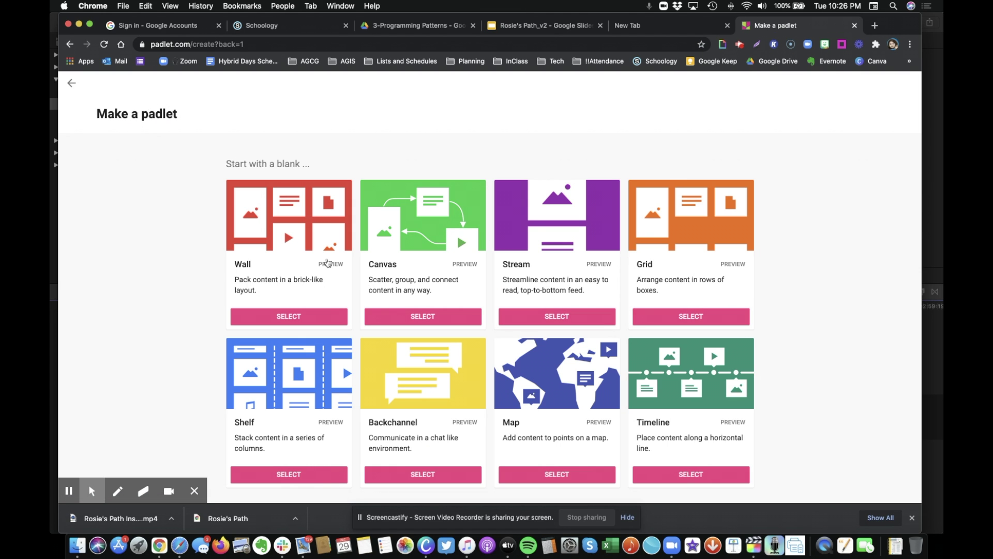
left_click(329, 265)
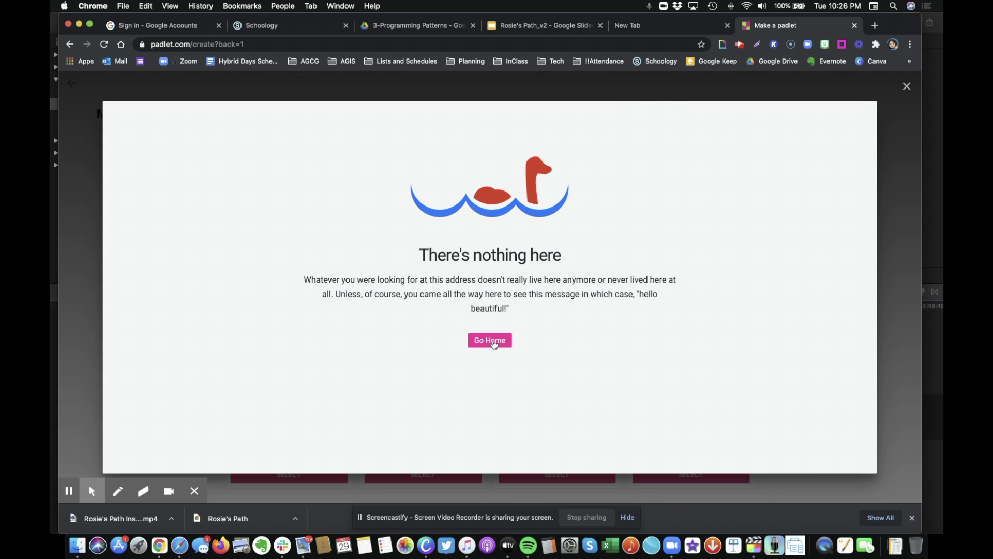
left_click(907, 86)
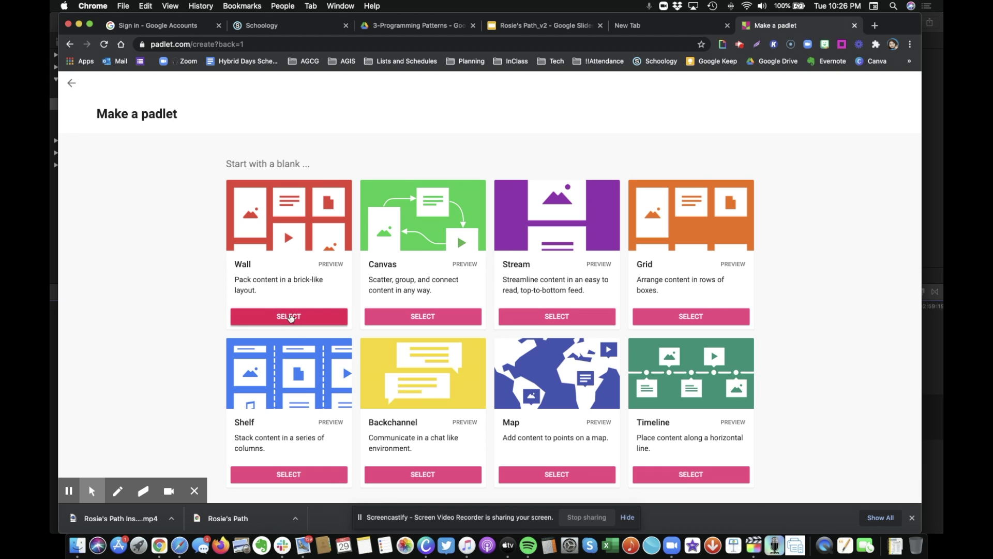
left_click(291, 318)
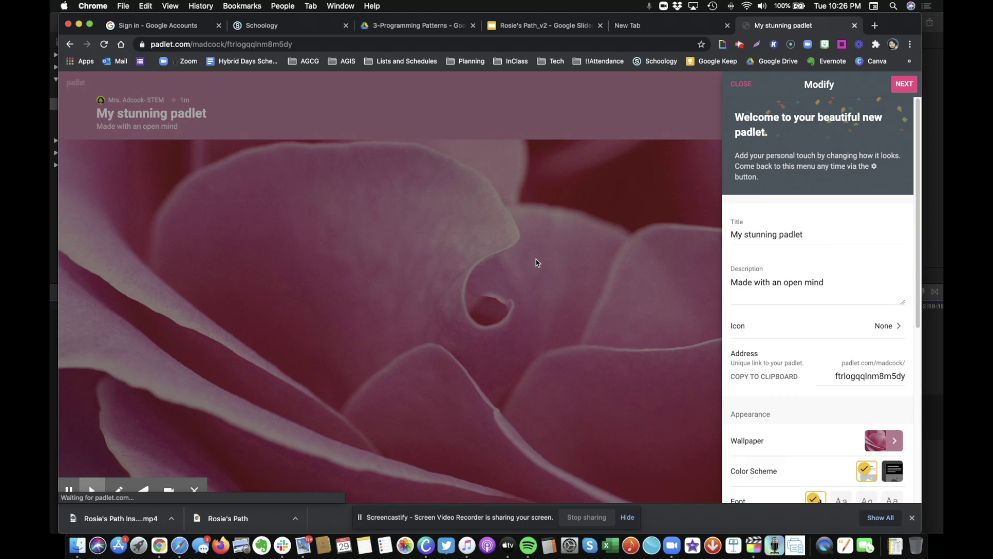
left_click(741, 84)
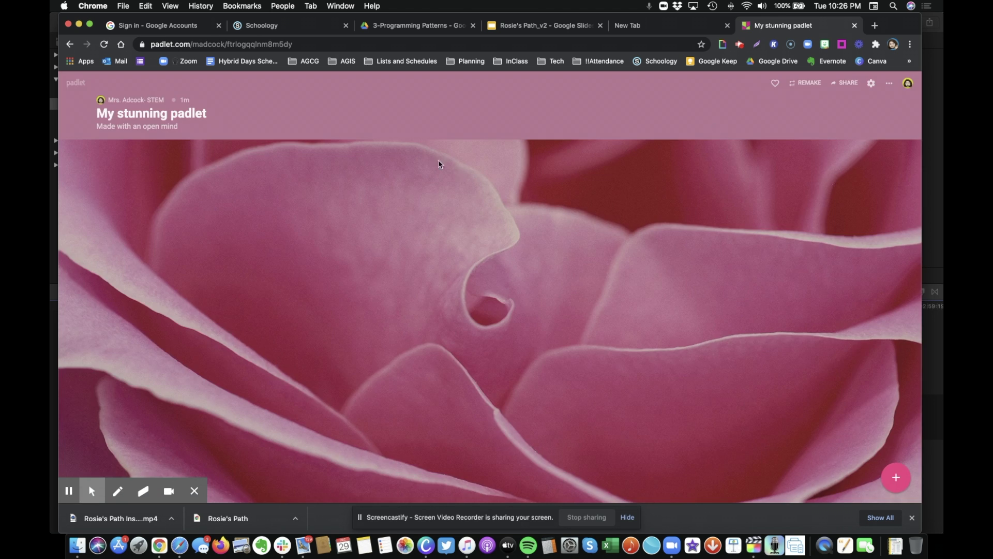
Step: Add two posts to the wall, titled "things" and "thing 2"
left_click(892, 477)
type("thi")
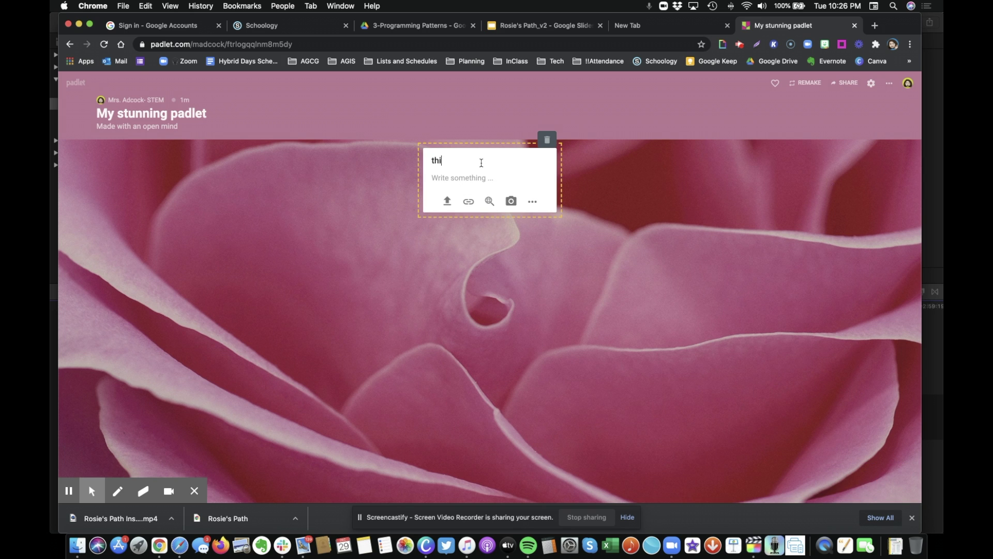
type("ngs")
left_click(606, 246)
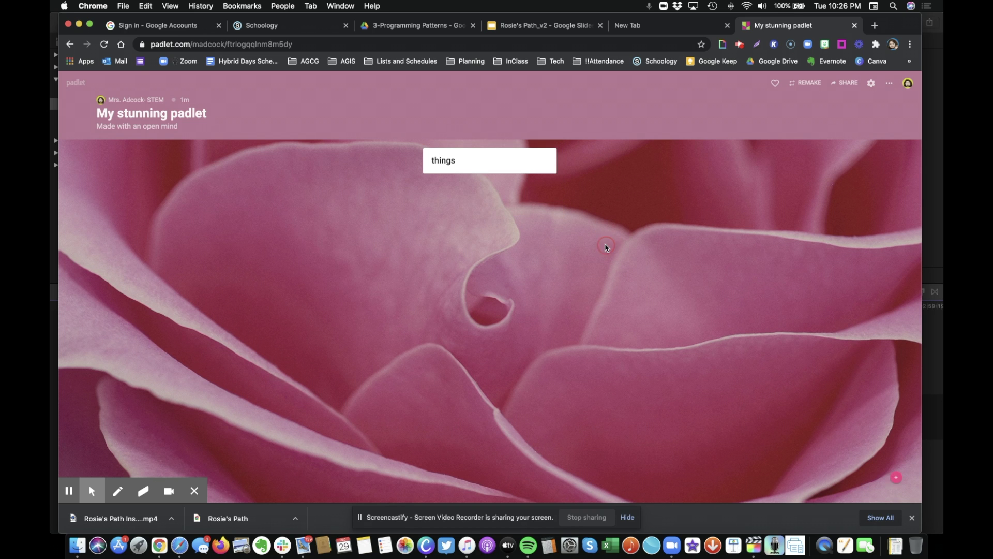
left_click(895, 477)
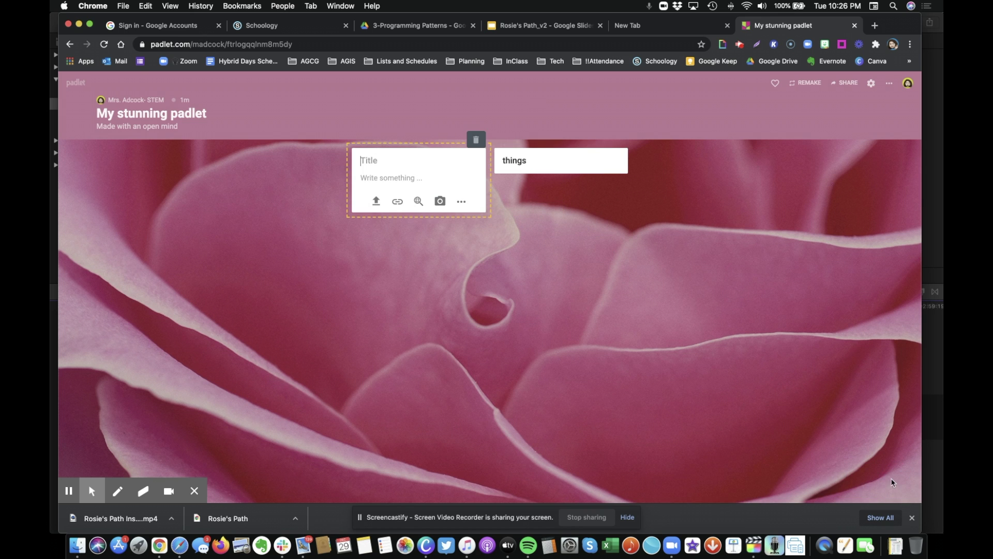
type("thing 2")
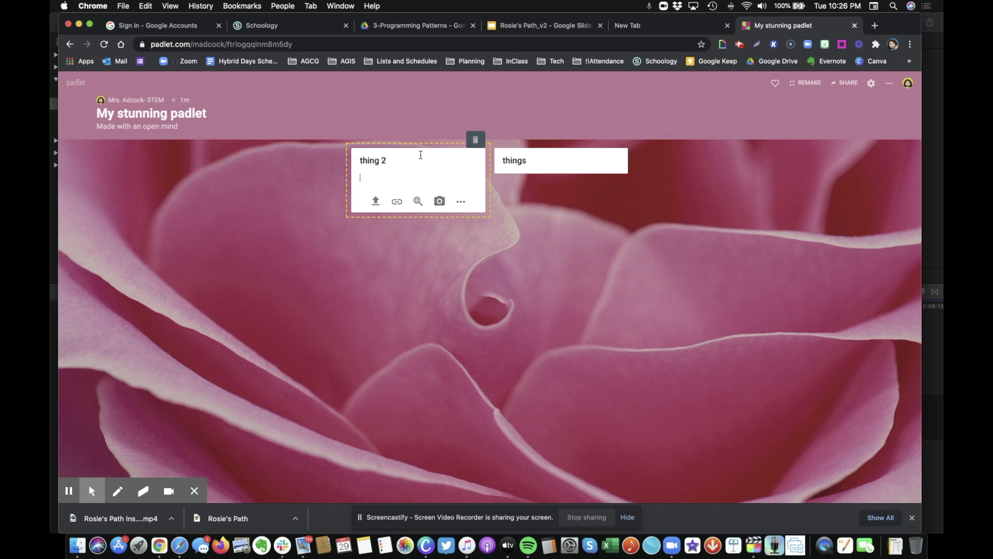
left_click(583, 253)
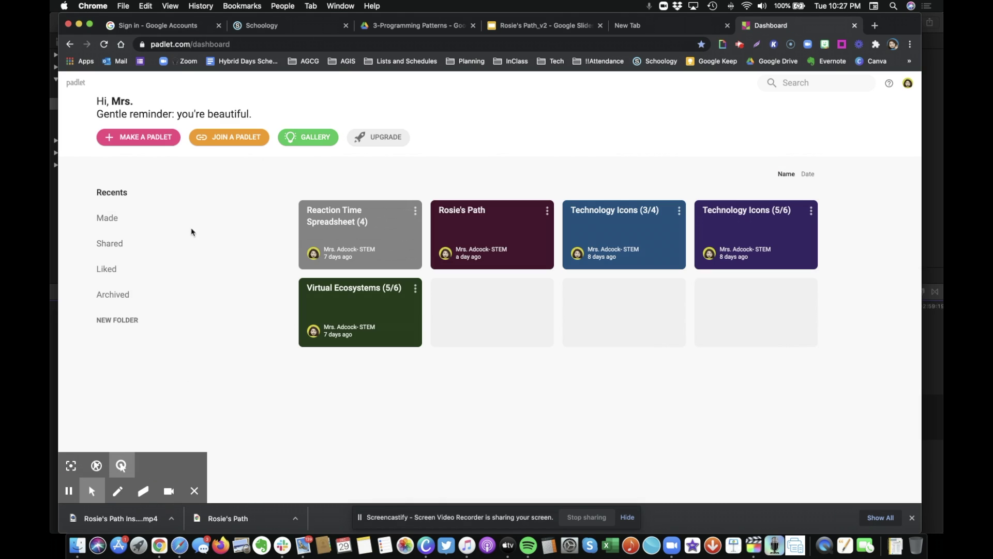
Step: Create a new blank padlet with the Shelf layout, keeping its default settings
left_click(165, 138)
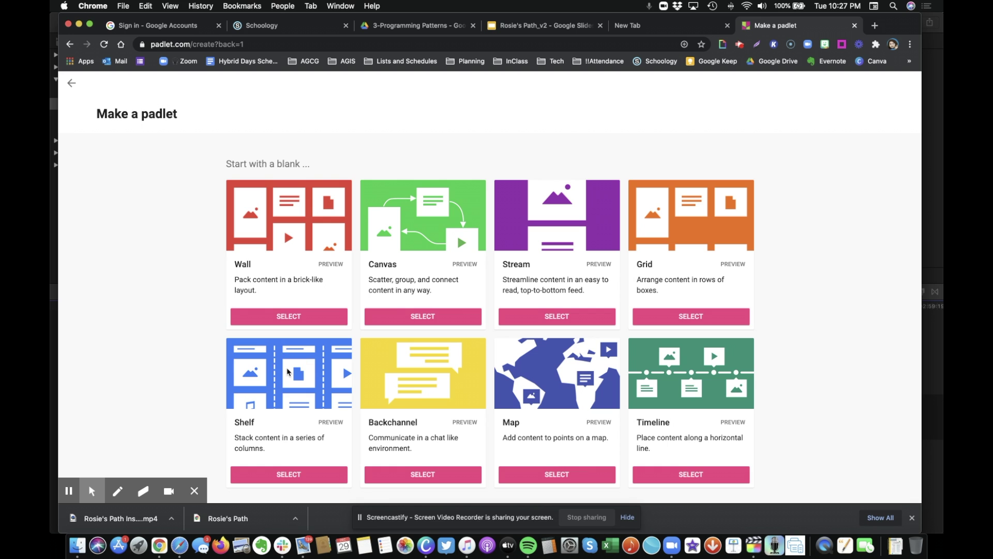
left_click(304, 474)
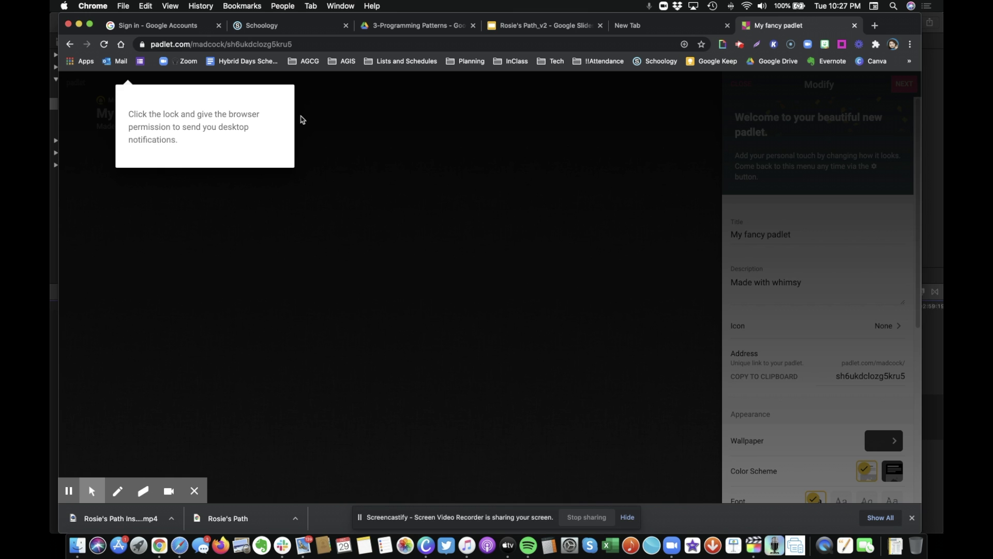
left_click(67, 493)
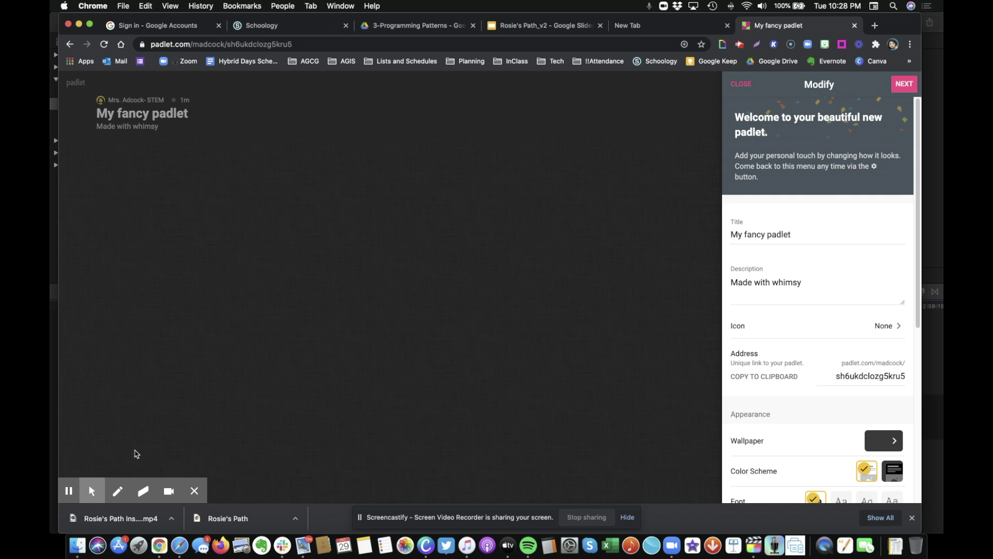
left_click(71, 491)
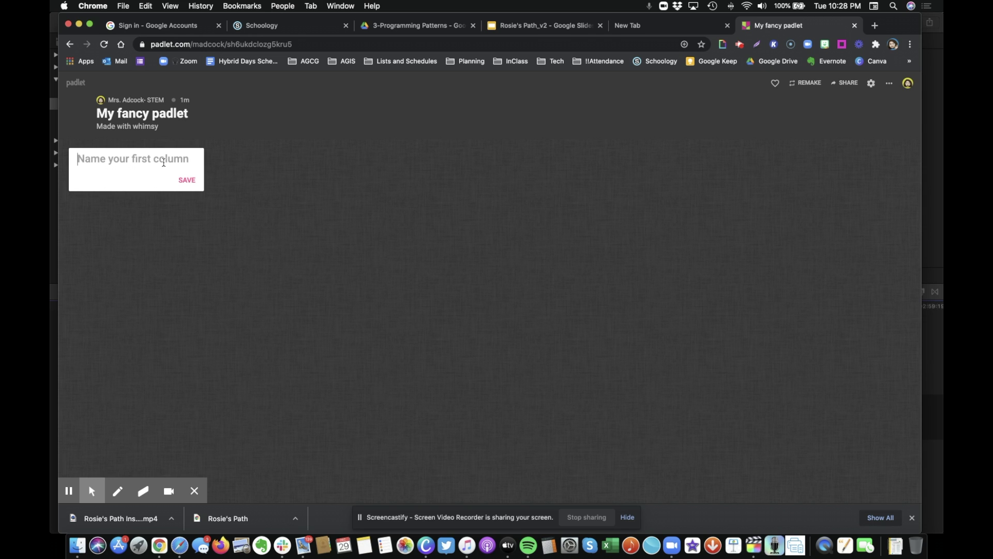
Step: Name the first shelf column "Past" and add two more columns named "Present" and "Prediction"
type("Past")
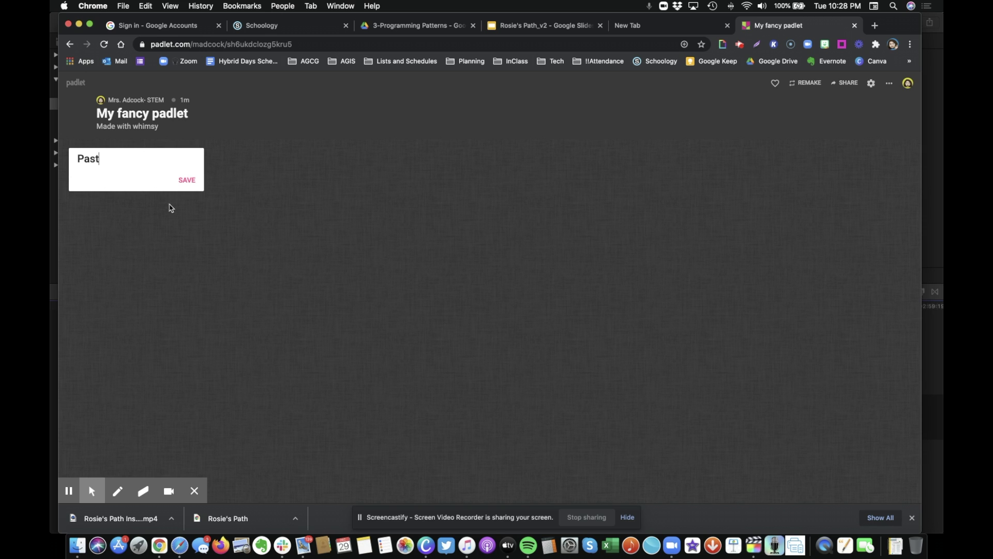
key("Return")
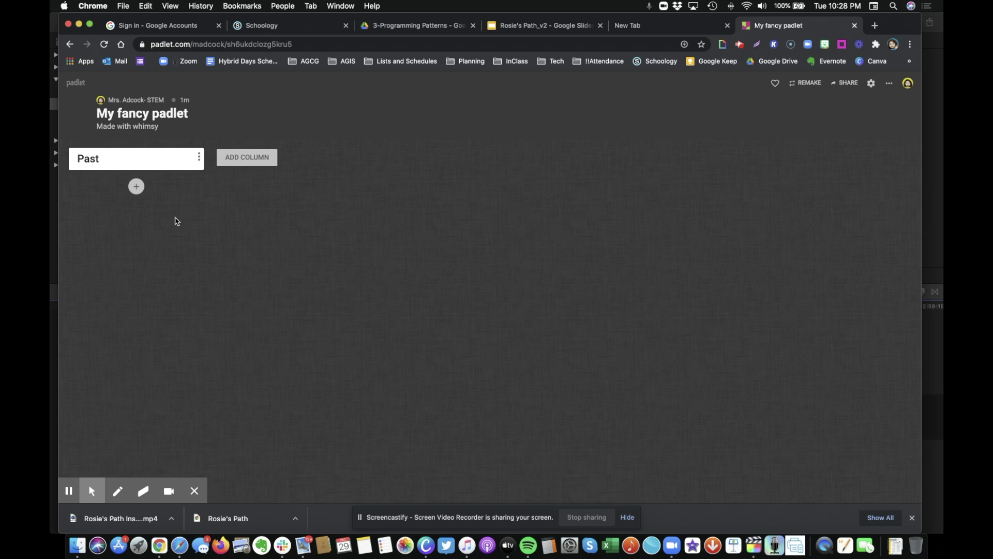
left_click(256, 159)
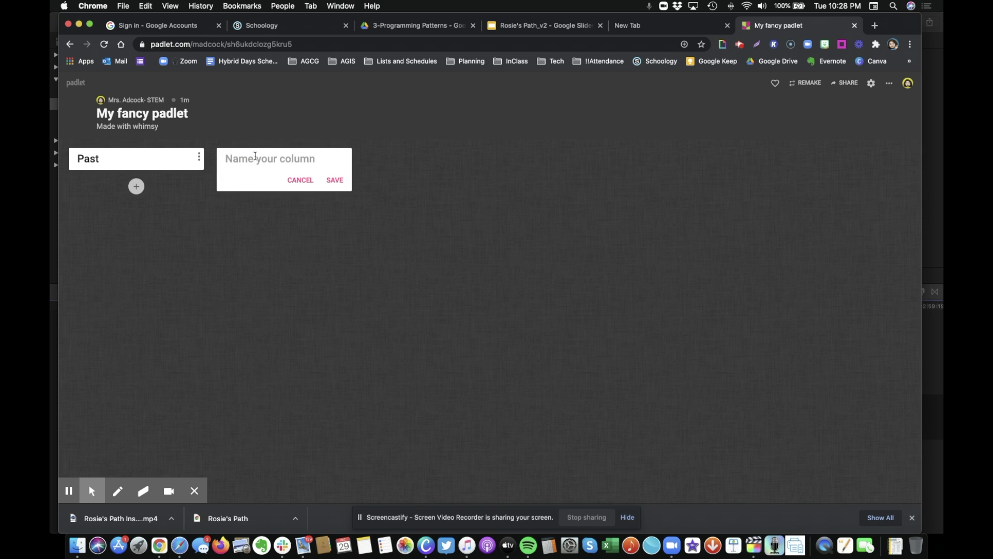
type("Present")
left_click(276, 247)
left_click(398, 157)
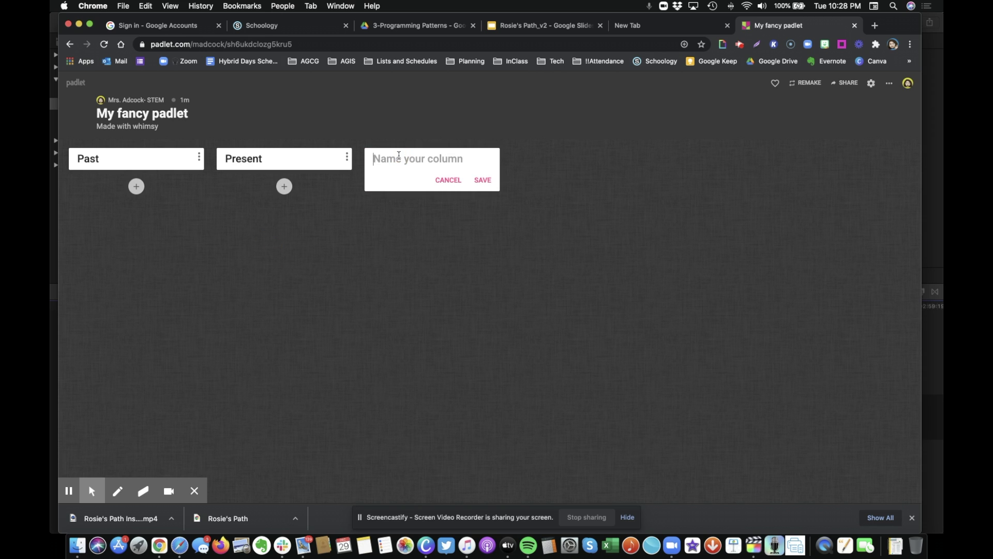
type("Prediction")
left_click(389, 225)
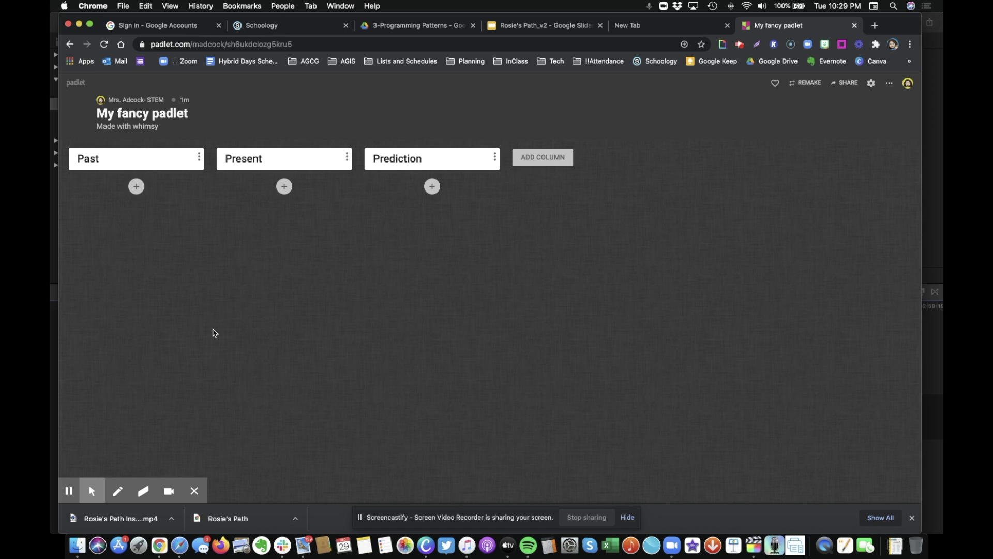
mouse_move(72, 484)
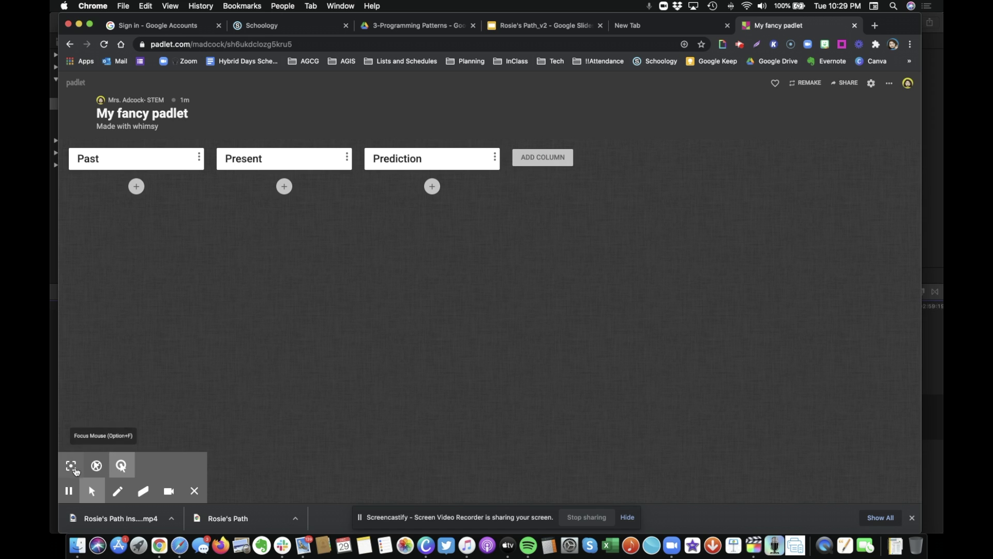
left_click(68, 491)
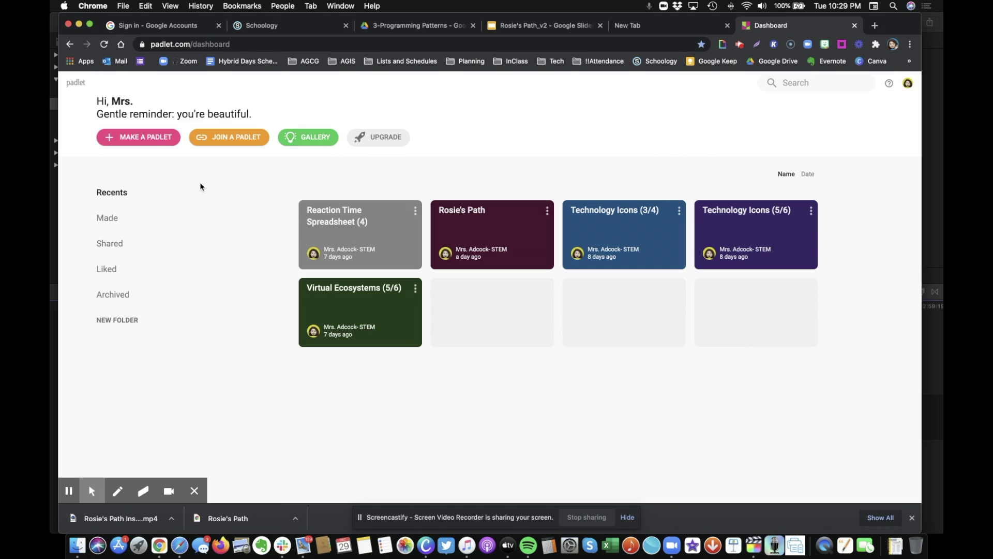
Step: Create a new blank padlet with the Wall layout and title it "Book Discussion"
left_click(152, 141)
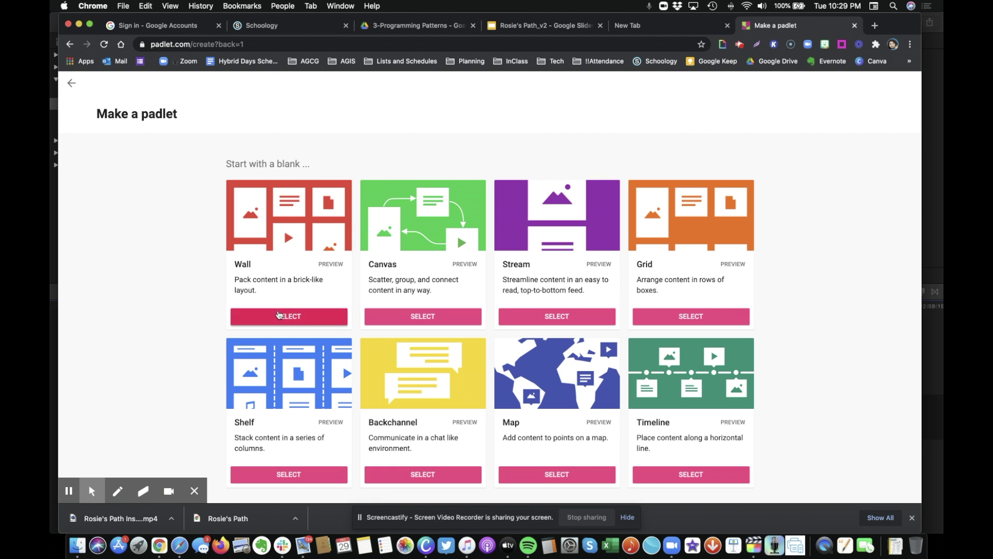
left_click(282, 314)
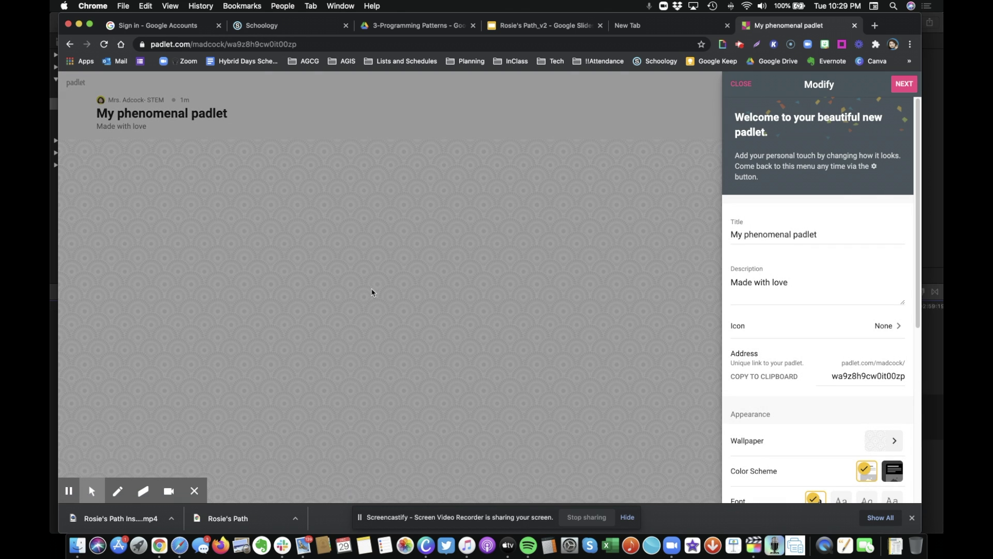
left_click_drag(822, 234, 730, 230)
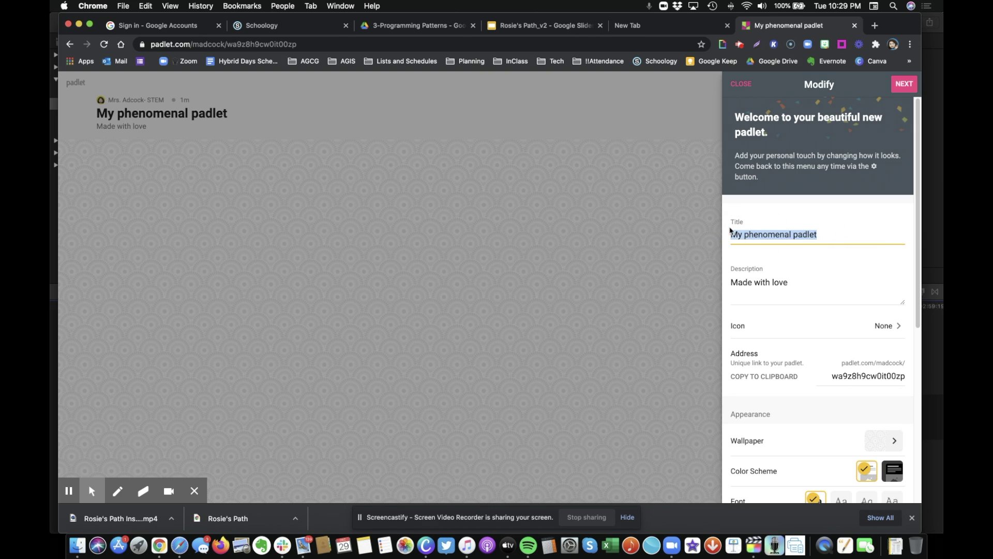
type("Boo")
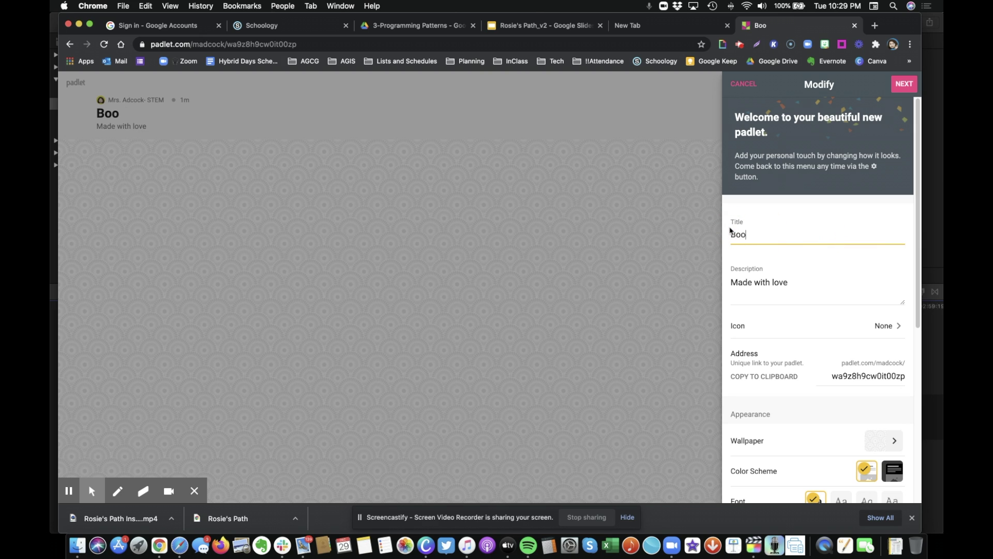
type("k Discussion")
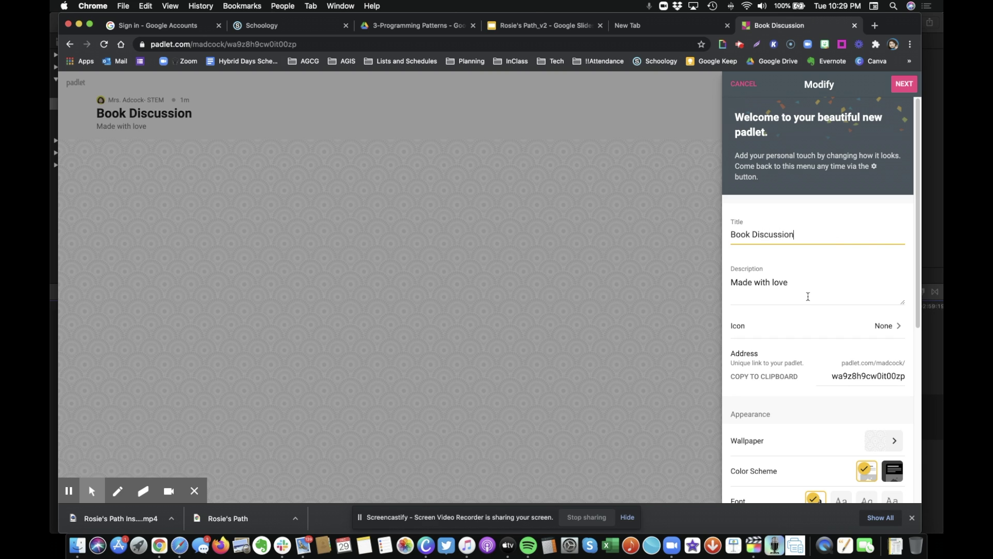
Step: Replace the default description with "Write a summary of Chapters 1-2"
left_click_drag(802, 284, 732, 280)
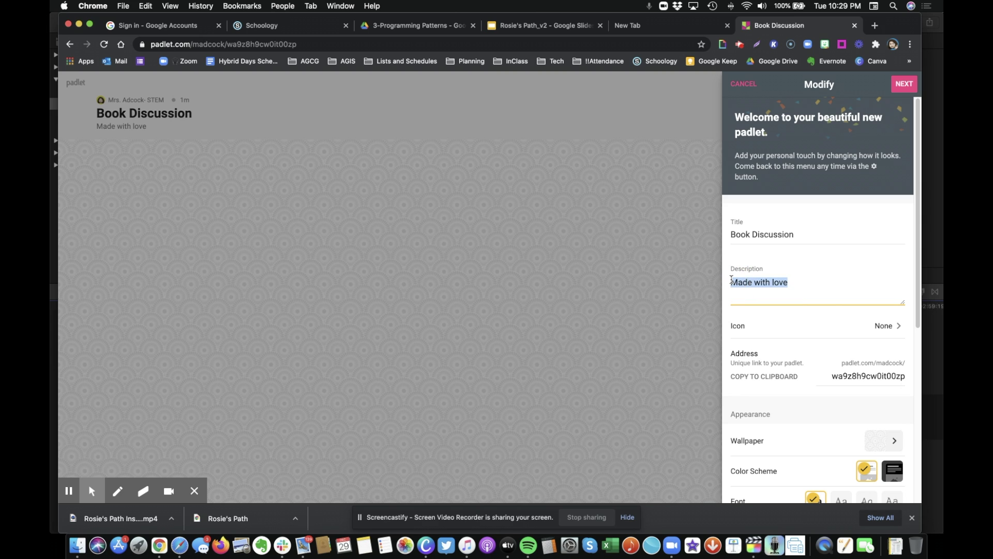
key("BackSpace")
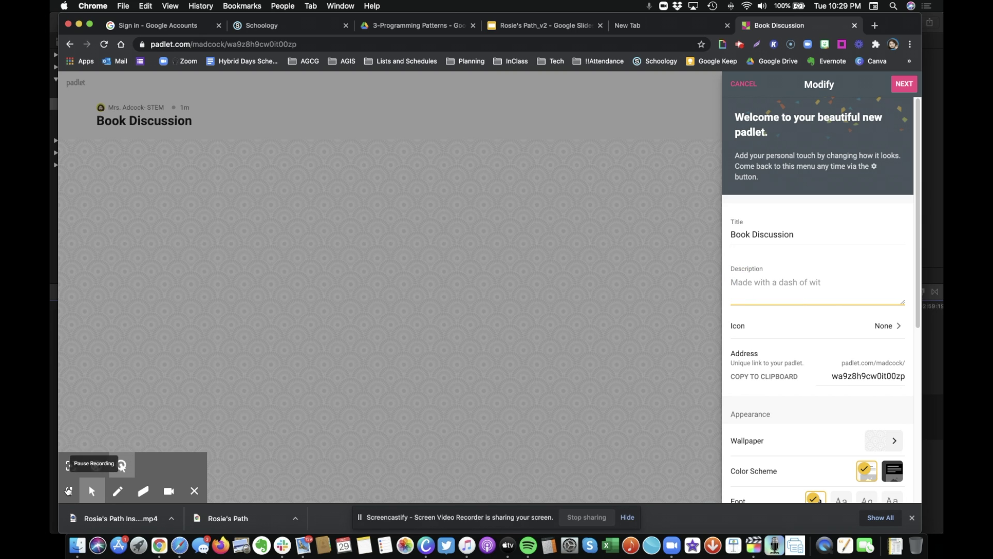
left_click(68, 492)
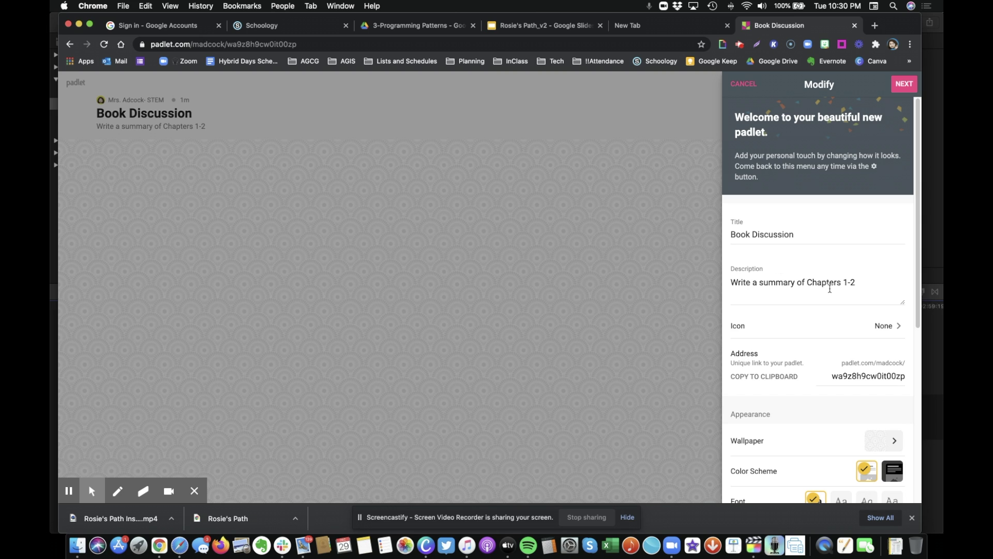
Step: Set the padlet's icon to the smiley with heart eyes and browse the other emoji
left_click(899, 329)
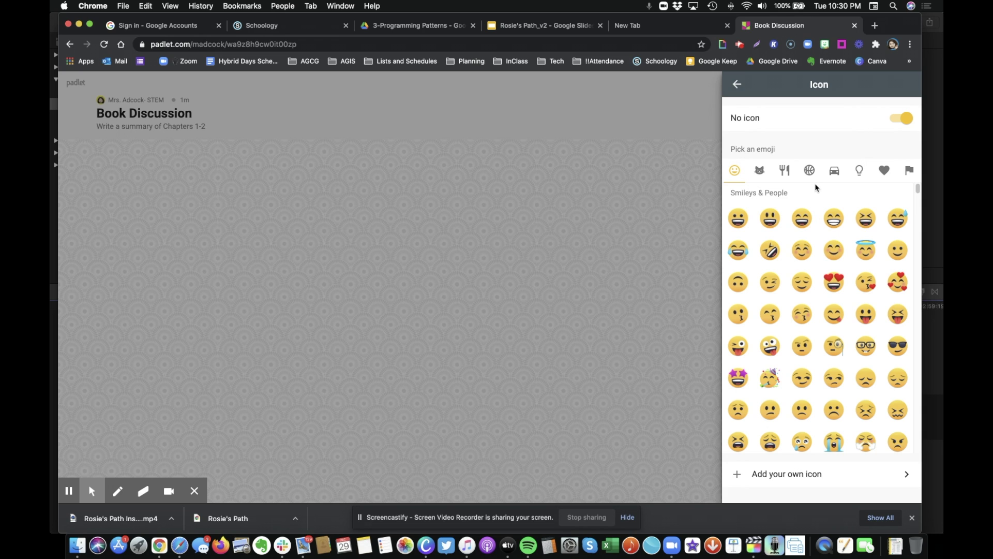
left_click(834, 282)
scroll(822, 287, "down", 10)
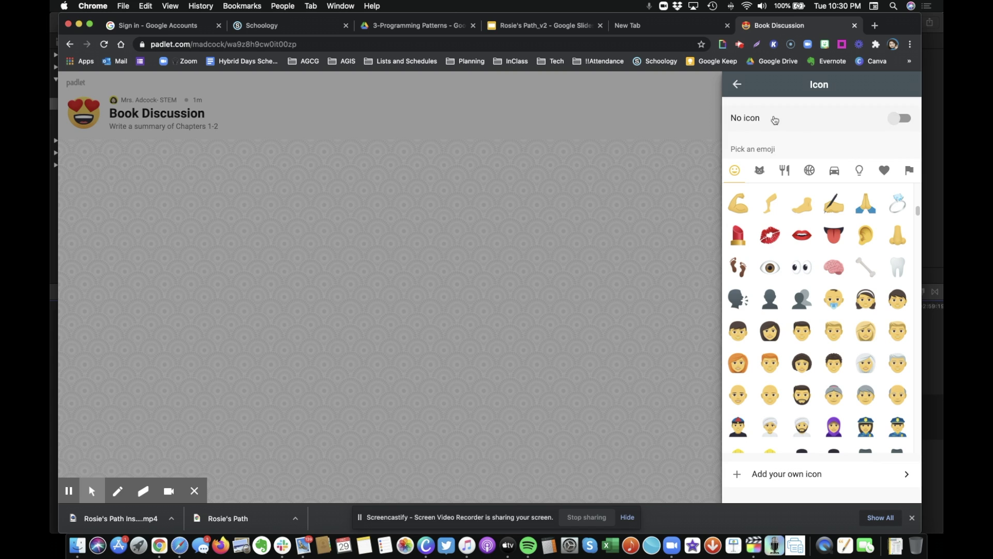
Step: Try a dark grey solid colour as the padlet's wallpaper
left_click(735, 85)
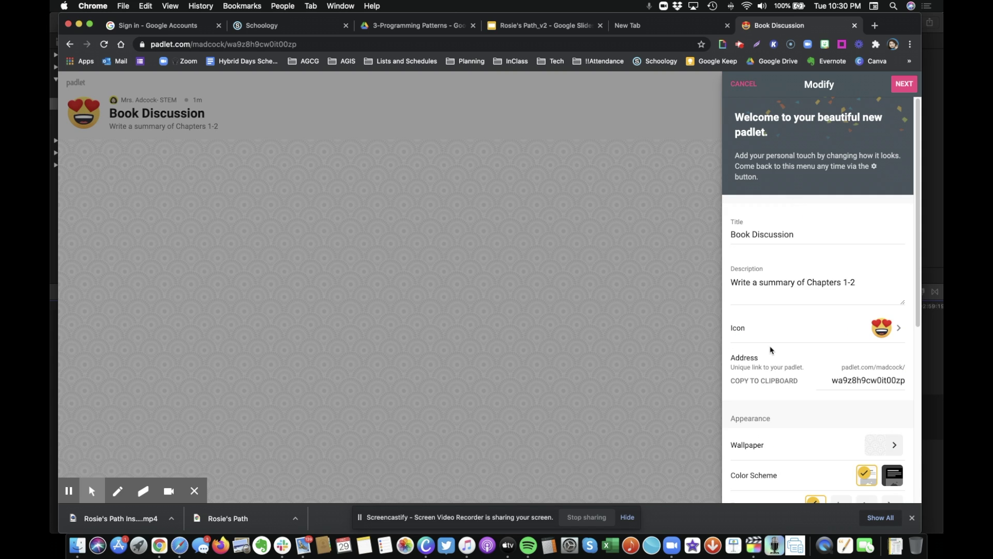
scroll(771, 351, "down", 2)
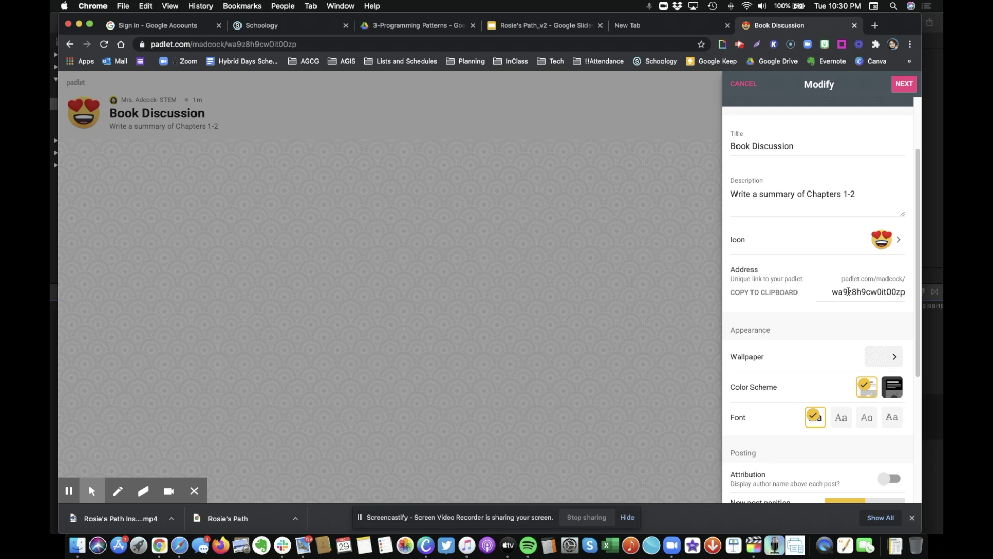
scroll(797, 339, "down", 1)
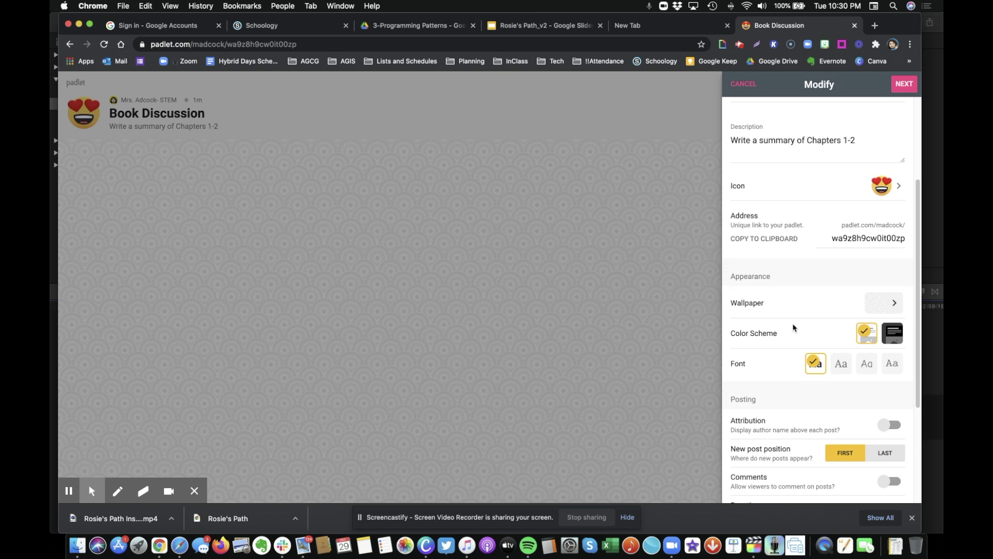
left_click(895, 309)
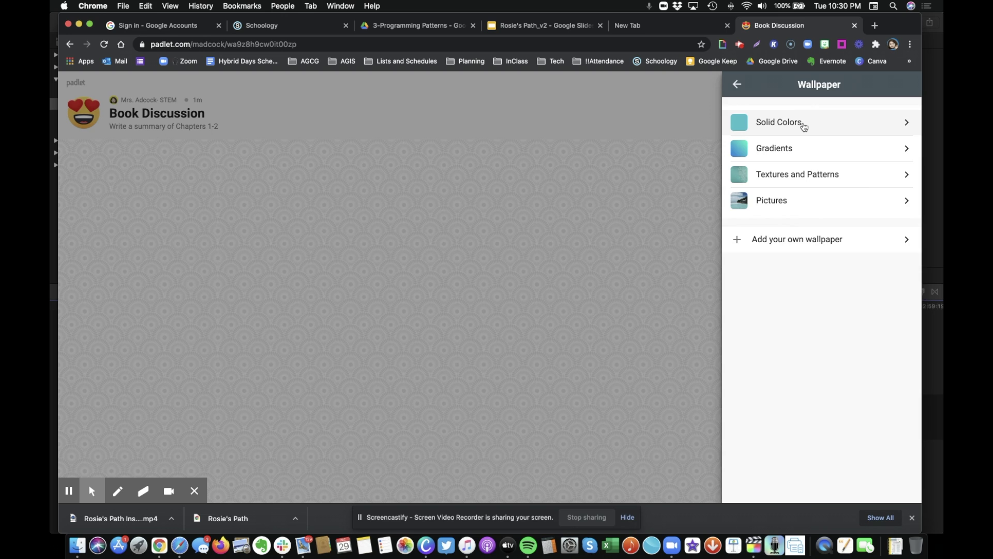
left_click(803, 124)
left_click(796, 258)
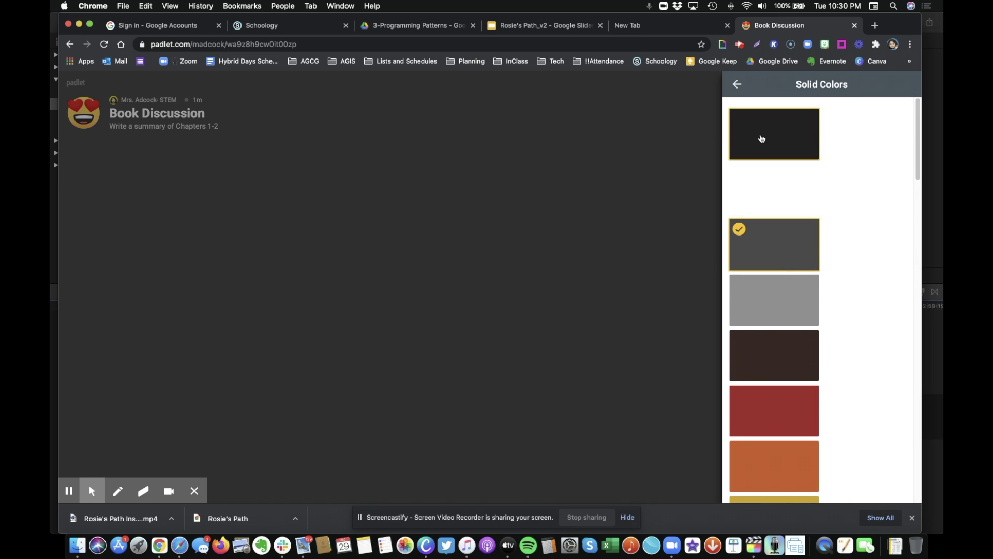
left_click(736, 82)
Step: Try the Camo pattern as wallpaper and set it to the Vinyl pattern instead
left_click(794, 181)
left_click(869, 304)
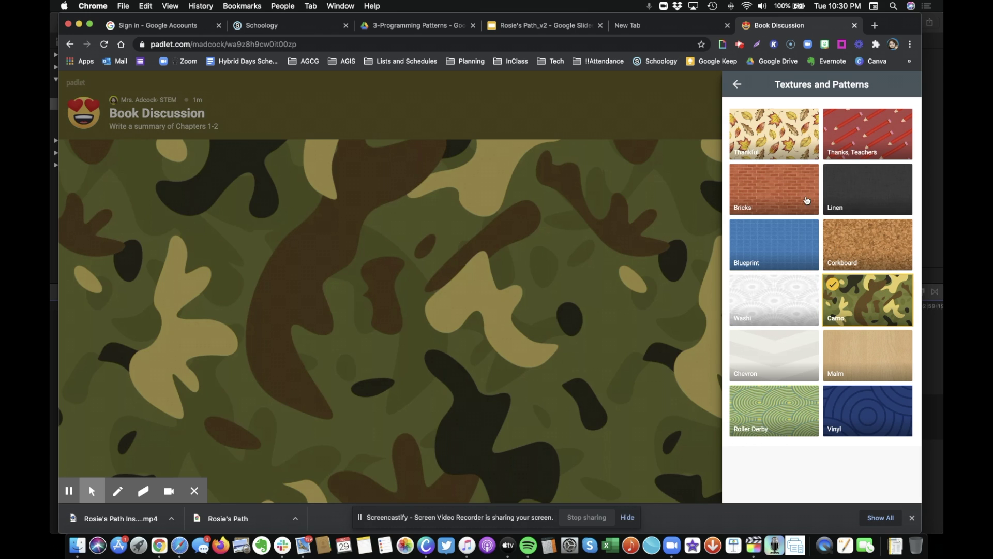
left_click(866, 392)
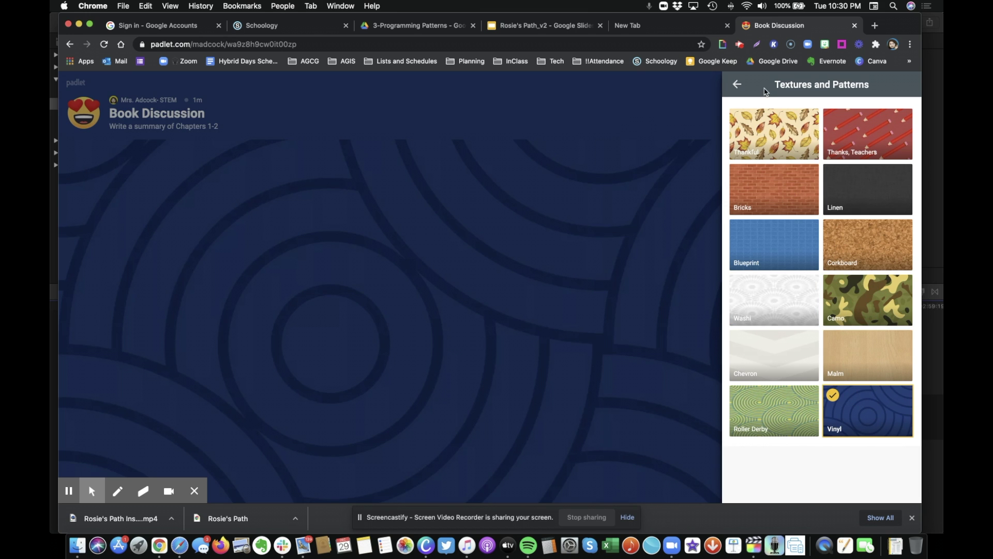
left_click(742, 86)
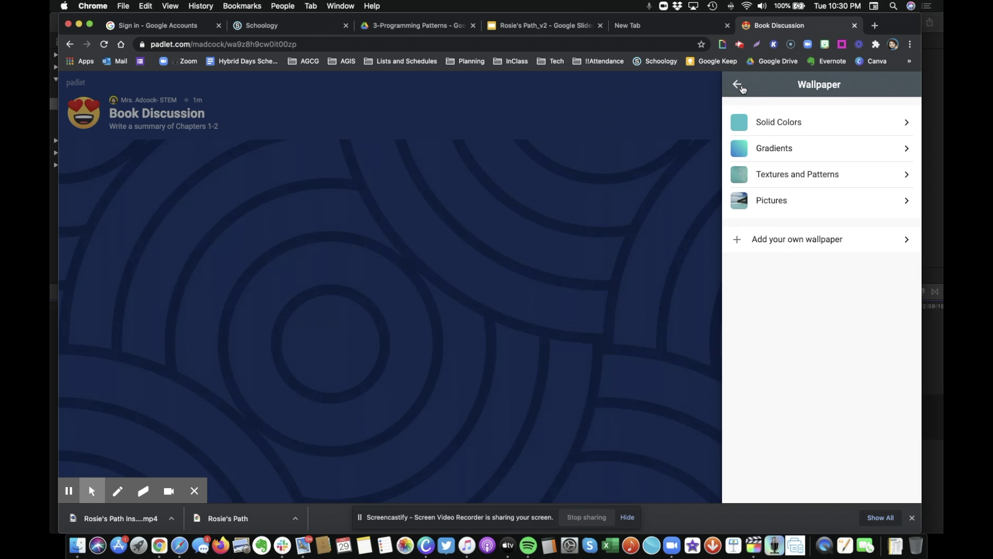
left_click(739, 85)
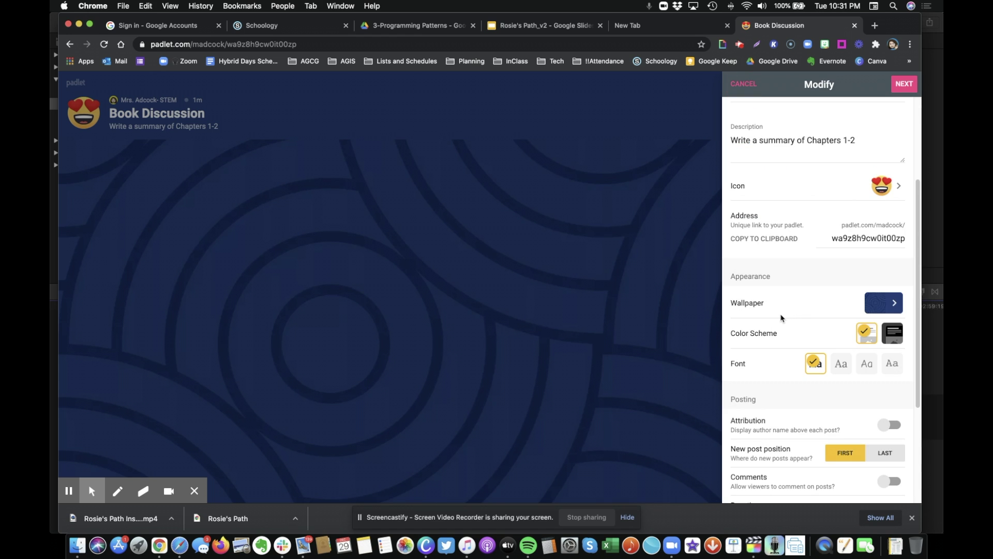
Step: Enable author attribution above each post and allow viewers to comment on posts
scroll(781, 318, "down", 3)
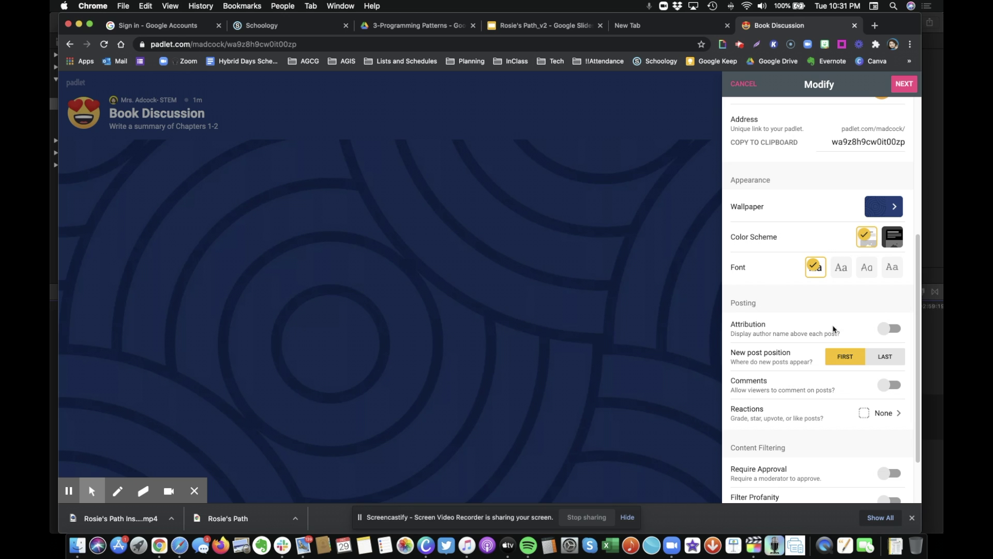
left_click(882, 335)
scroll(770, 387, "down", 3)
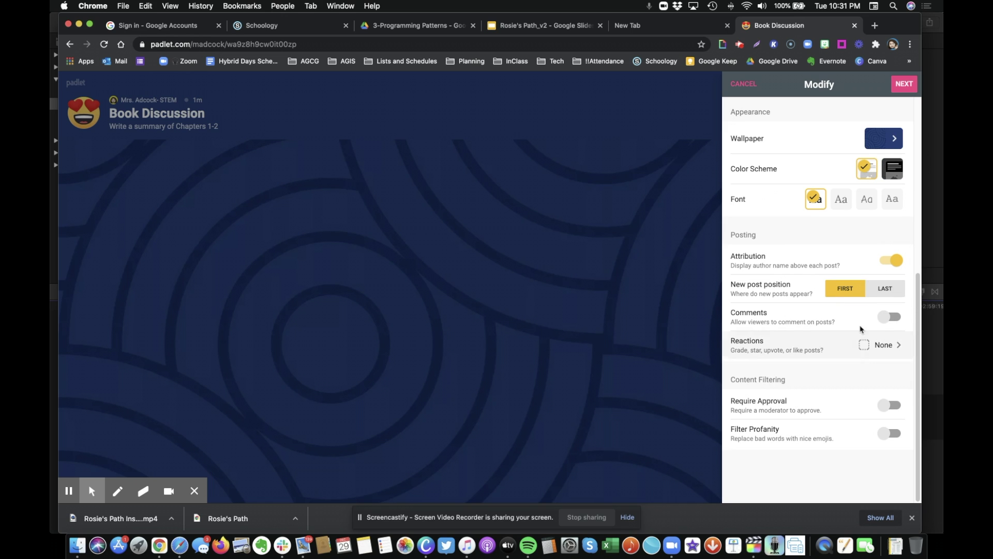
left_click(884, 319)
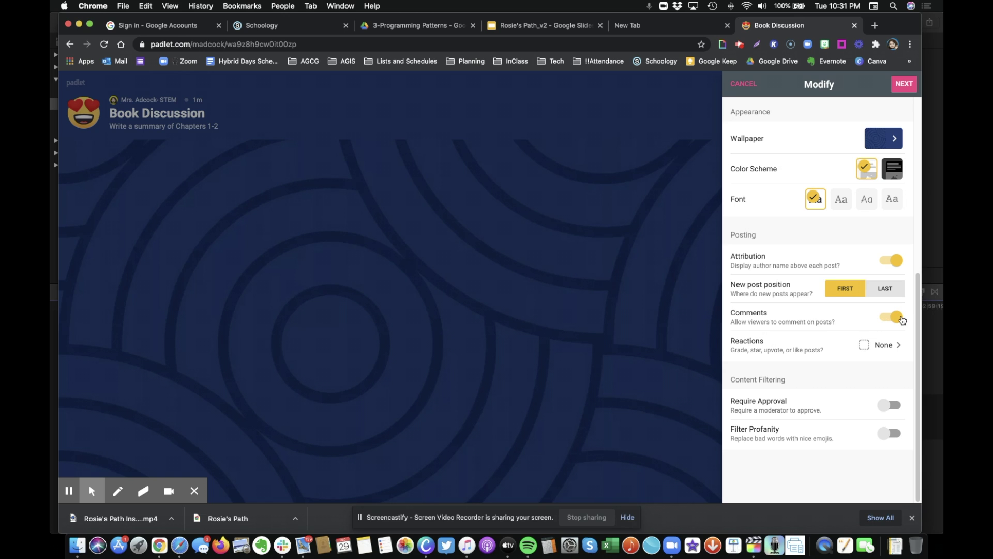
Step: Set the post reactions to Like
left_click(868, 346)
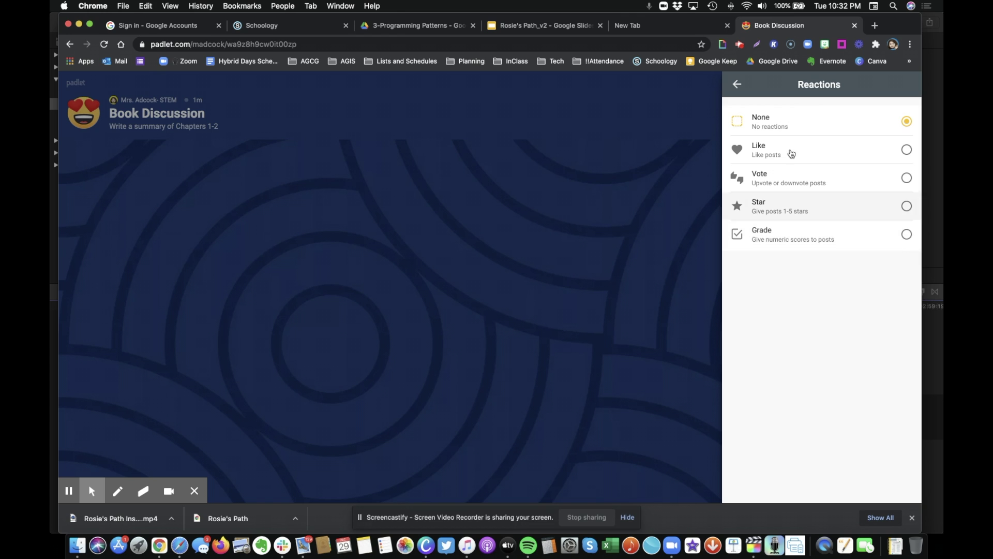
left_click(766, 147)
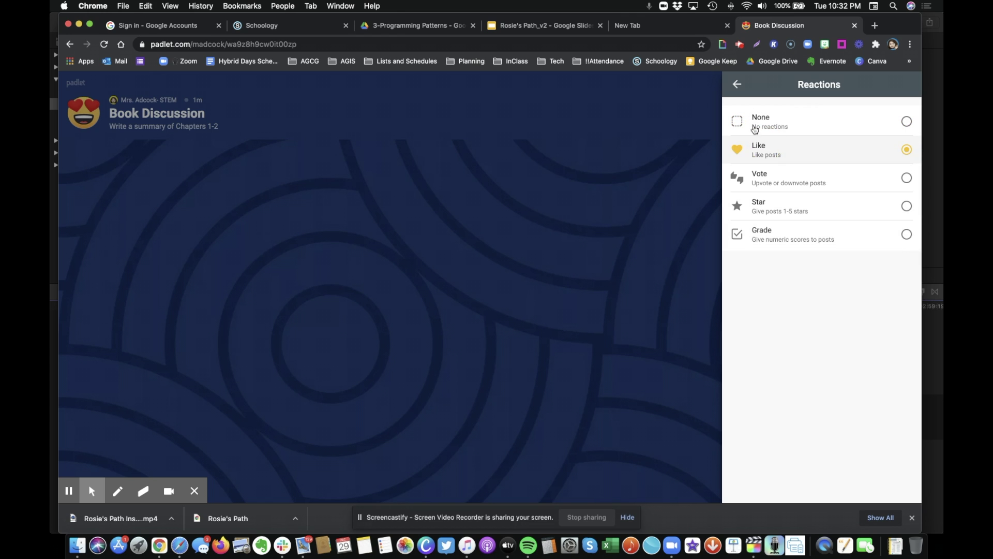
left_click(736, 84)
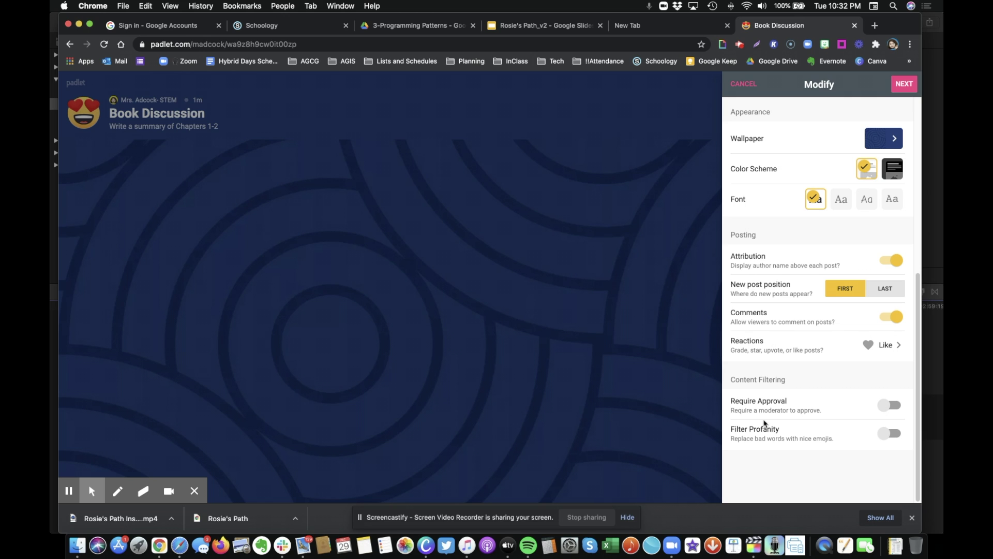
Step: Enable the profanity filter and finish the padlet's setup so posting can start
left_click(884, 436)
left_click(904, 85)
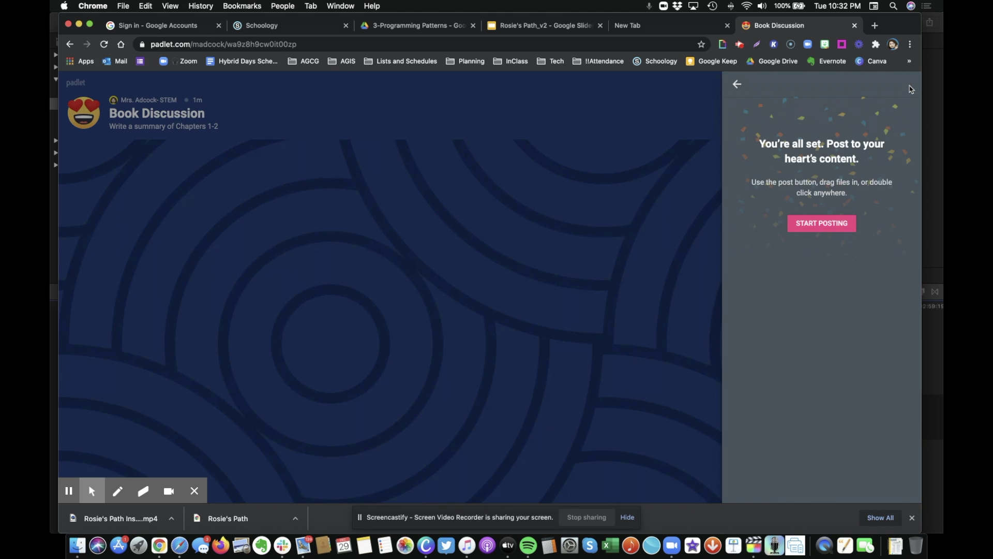
left_click(834, 224)
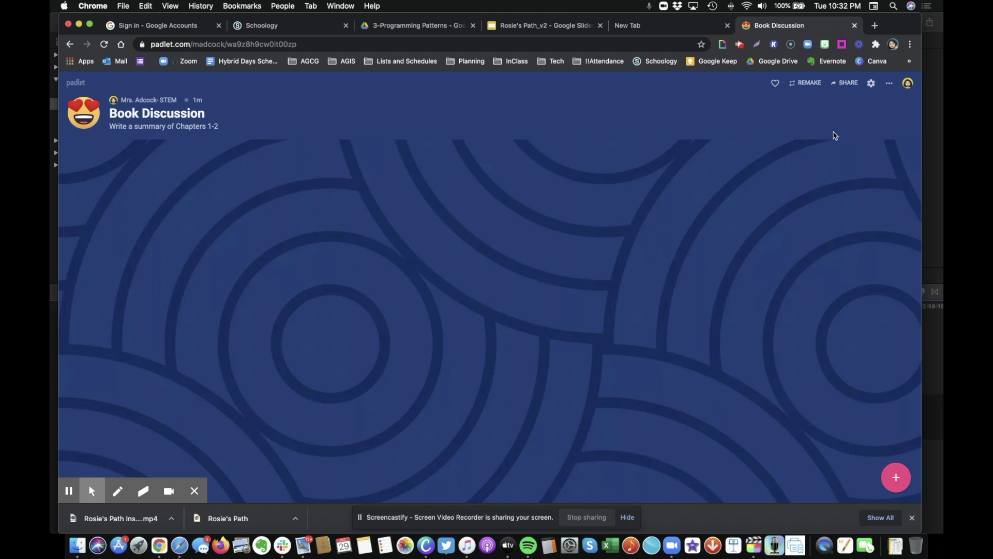
Step: Copy the Book Discussion padlet's share link to the clipboard and leave the sharing options
left_click(839, 88)
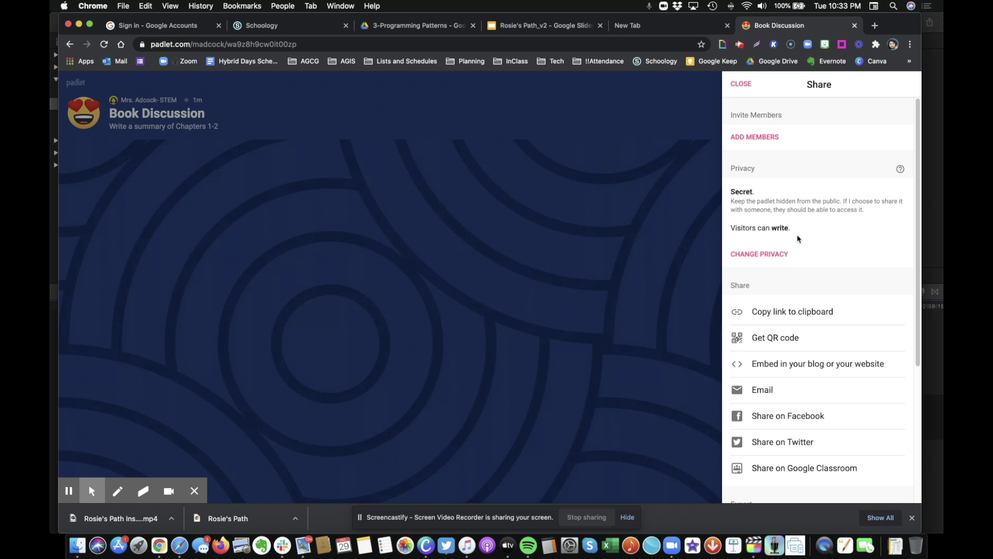
left_click(810, 313)
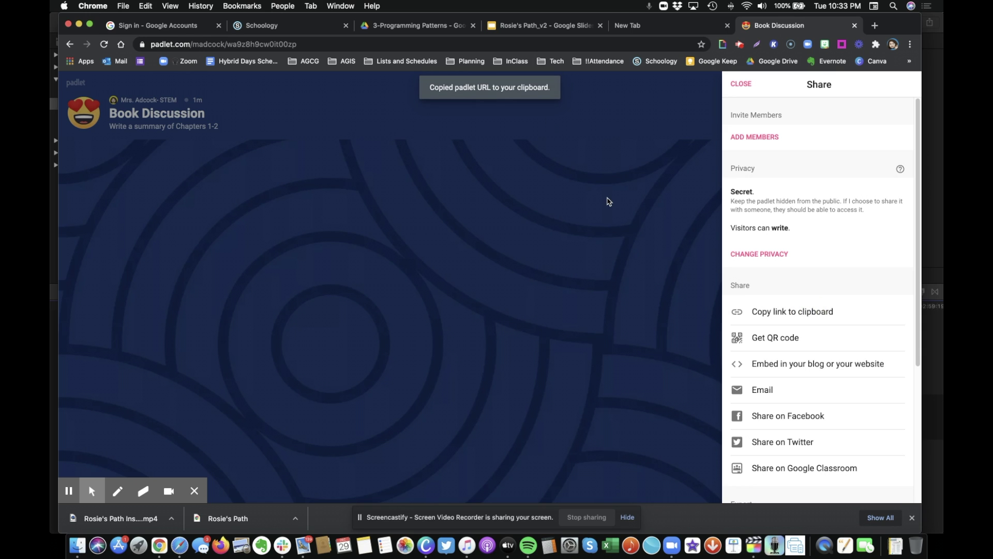
left_click(752, 85)
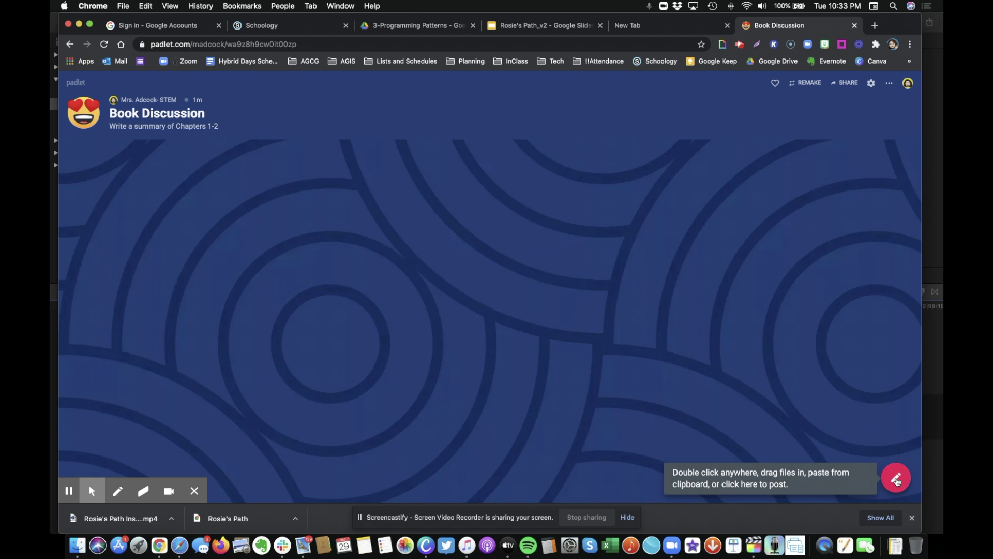
Step: Create a post titled "Chapters 1-2" with the text "Things happened..."
left_click(896, 479)
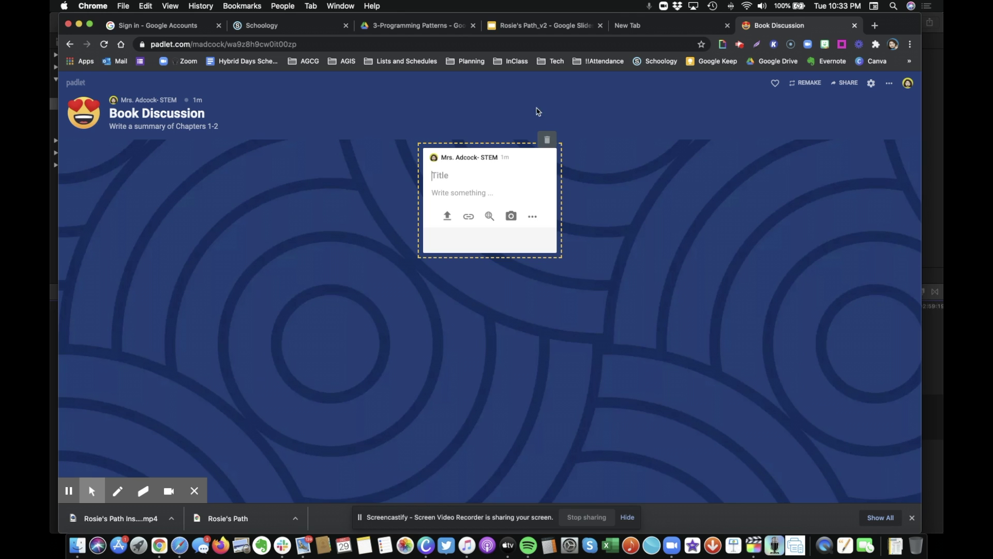
left_click(543, 139)
left_click(894, 476)
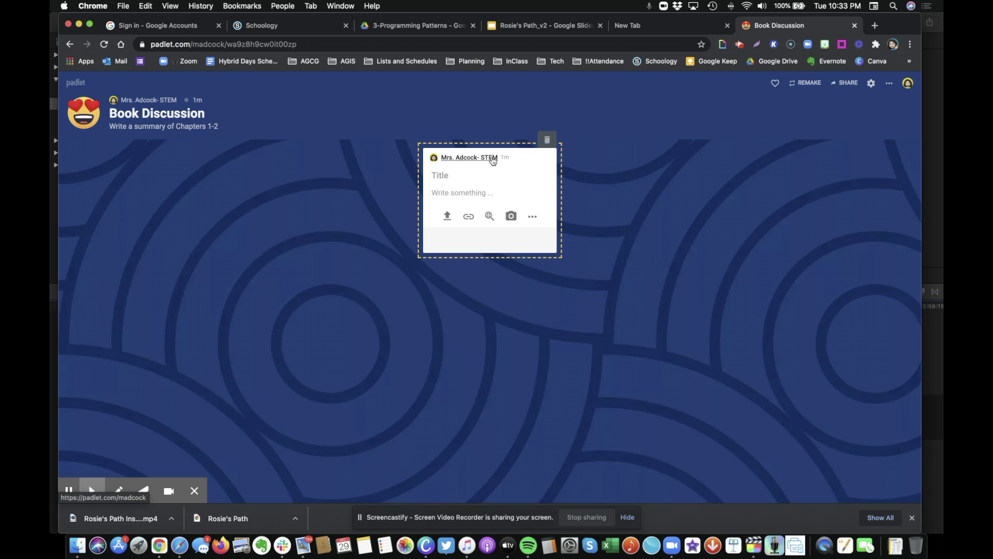
left_click(445, 177)
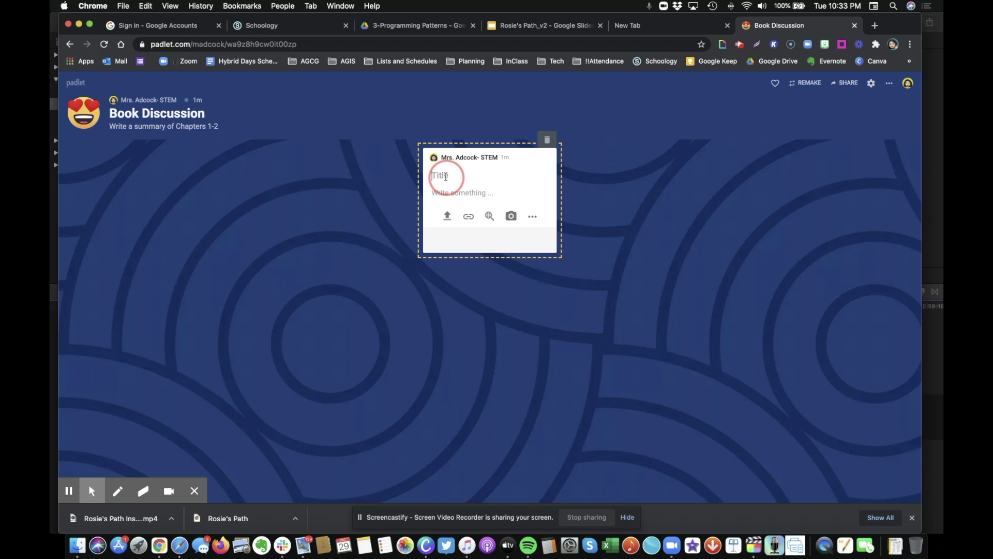
type("Chapters 1-2")
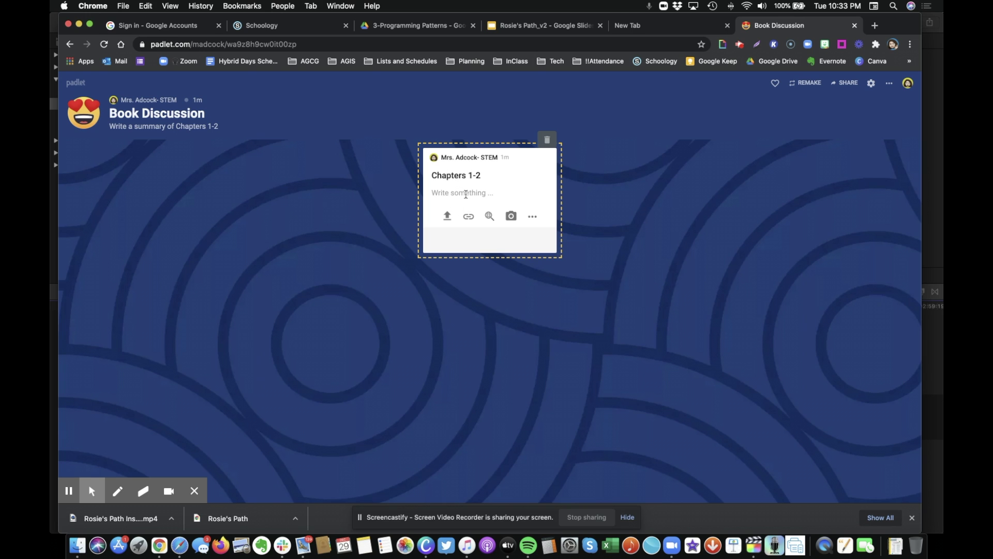
left_click(465, 194)
type("Things happened...")
left_click(488, 236)
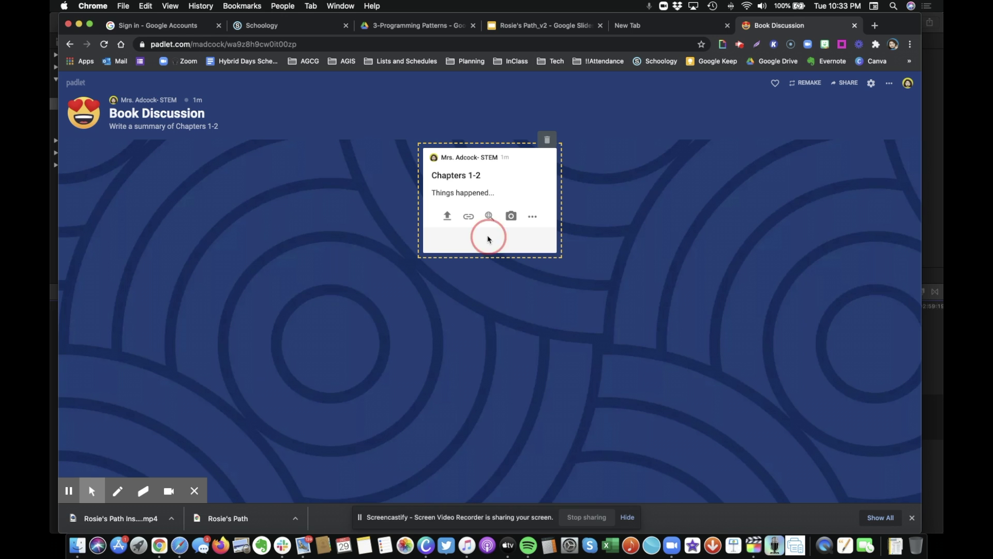
Step: Examine the file upload options and the existing padlet drive files available for the post
left_click(446, 218)
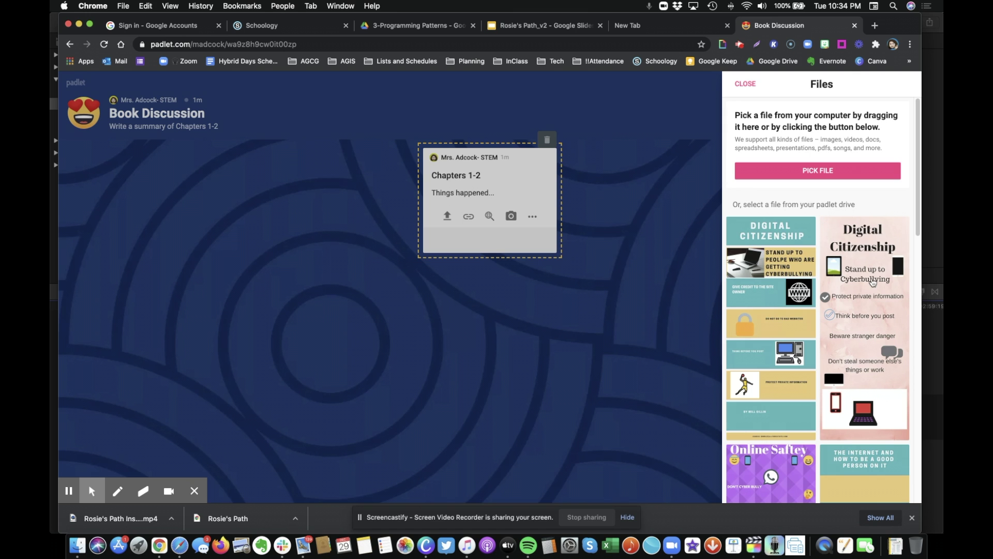
scroll(765, 366, "down", 2)
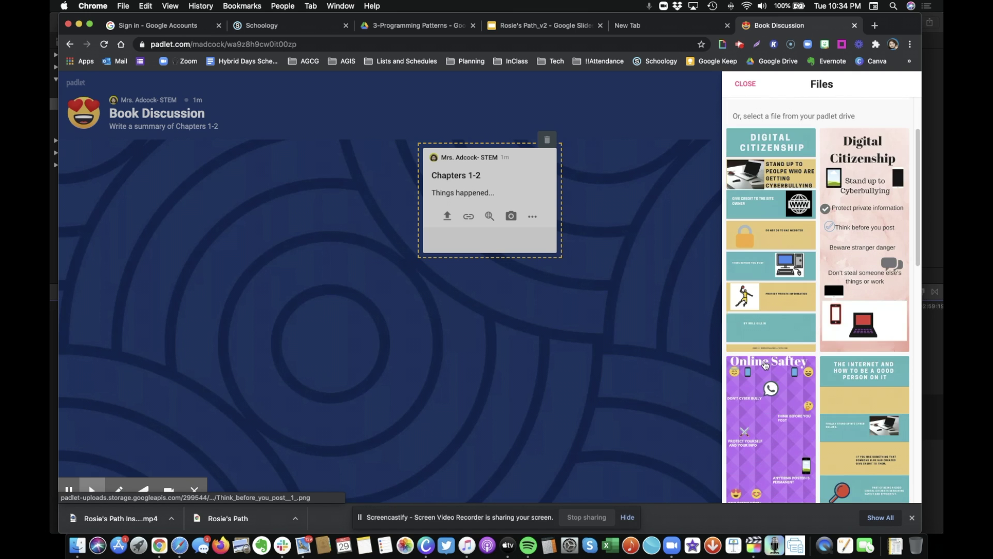
scroll(776, 249, "up", 2)
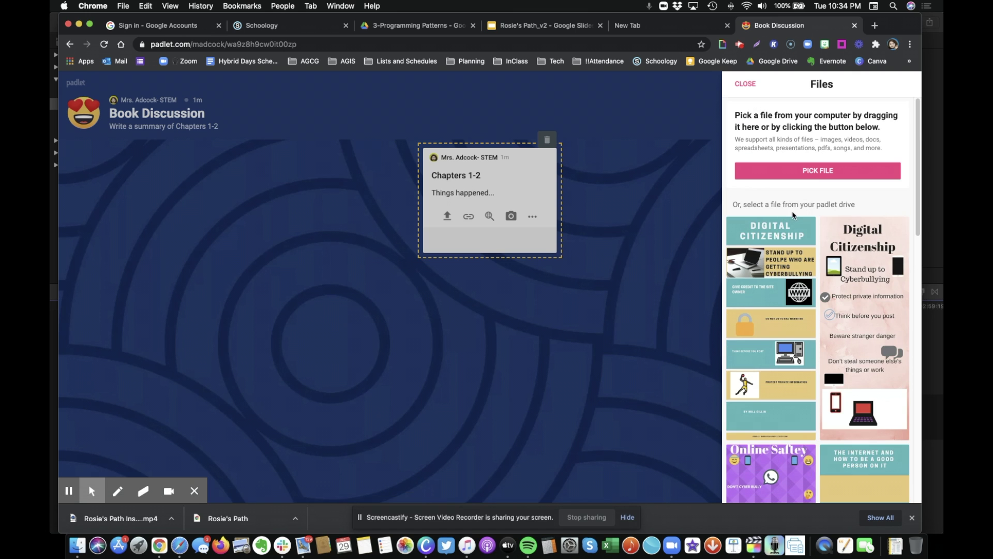
left_click(747, 85)
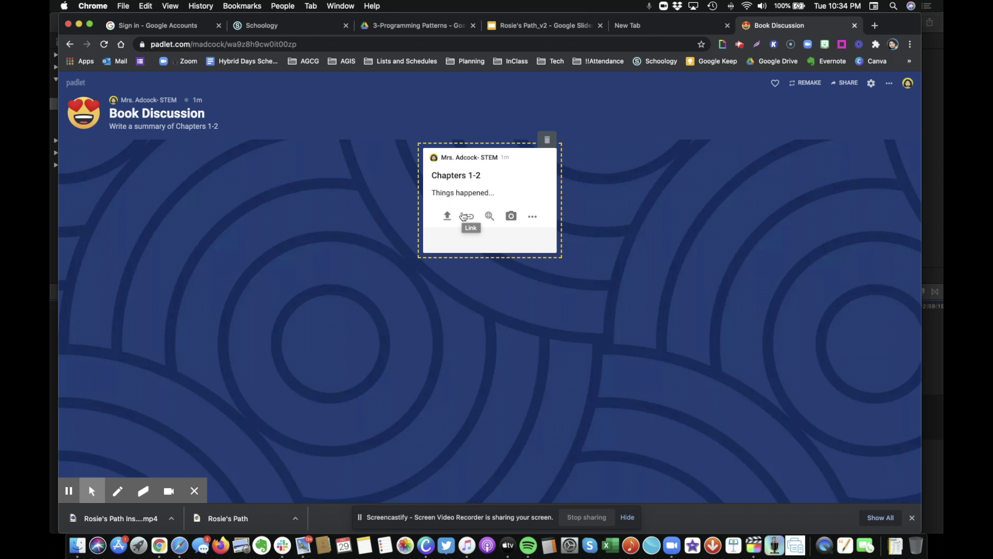
Step: Search images for "sunset", attach the first result to the "Chapters 1-2" post and publish the post
left_click(492, 215)
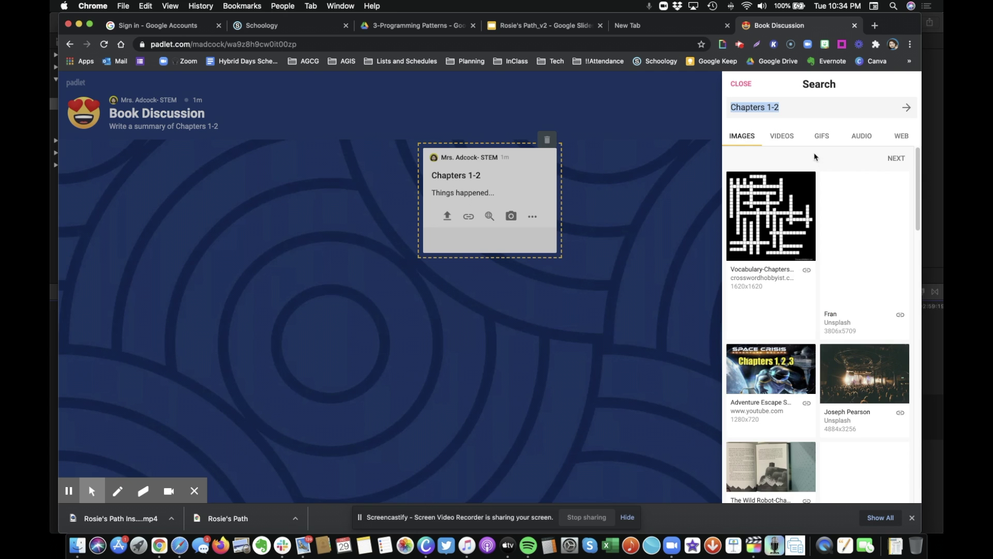
left_click(797, 107)
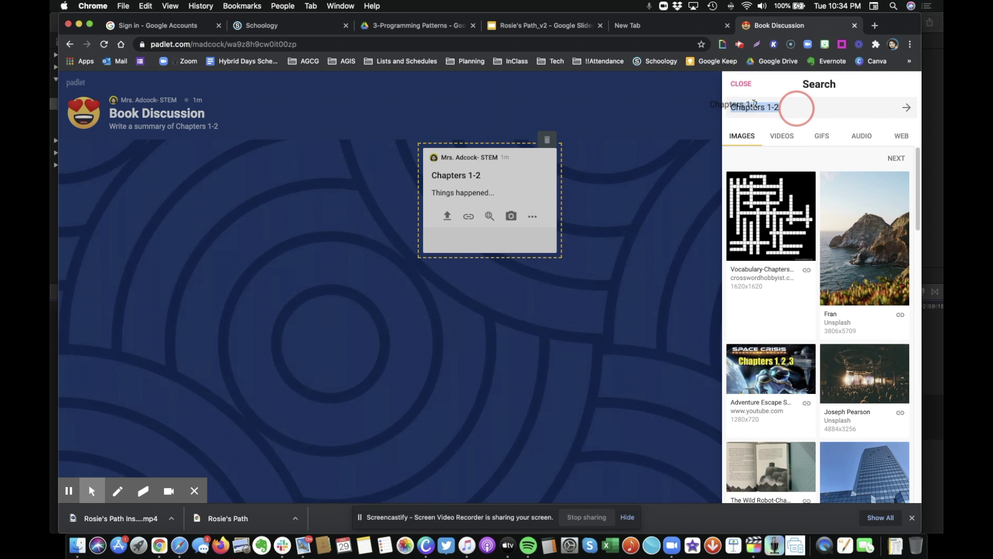
type("sunse")
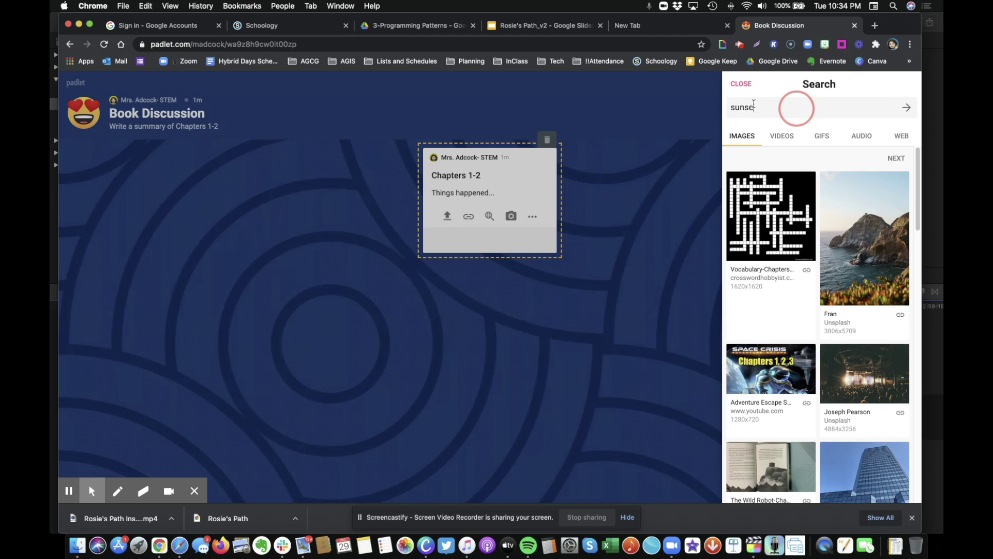
type("t")
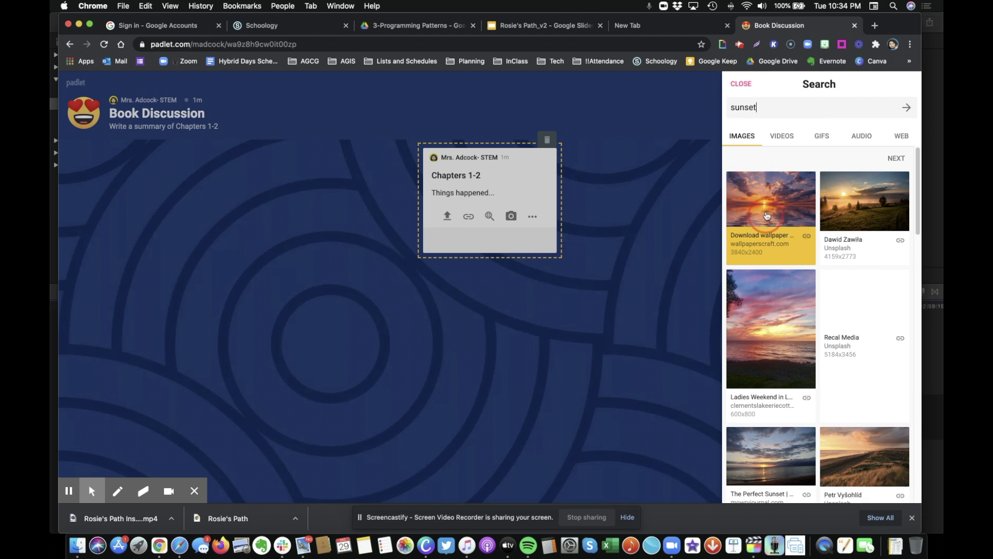
left_click(766, 216)
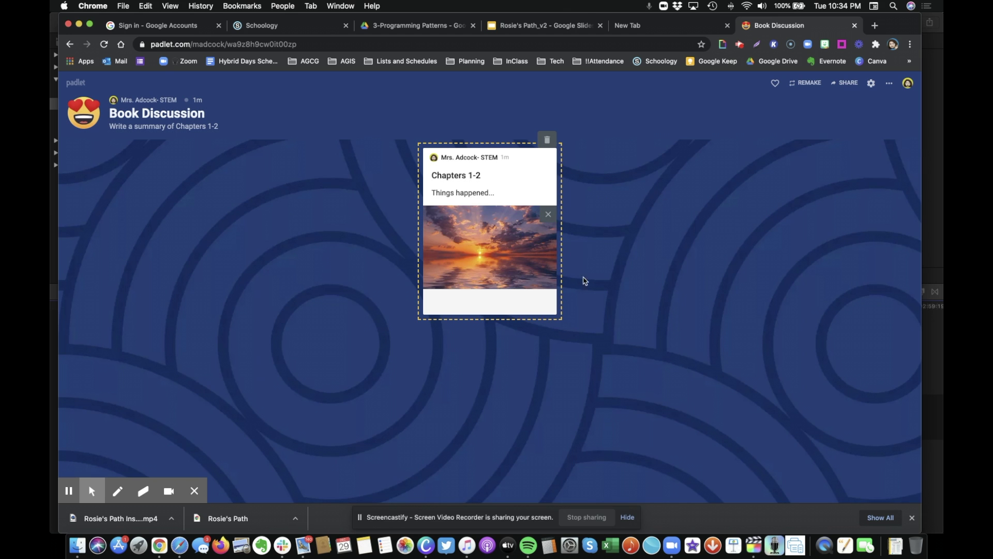
left_click(499, 304)
left_click(601, 278)
mouse_move(480, 308)
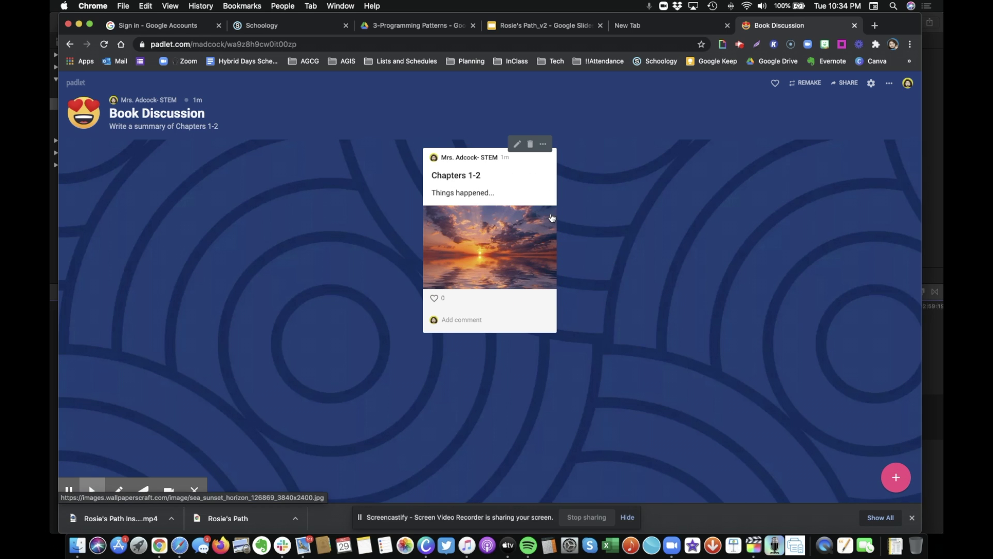
Step: Open the "Chapters 1-2" post for editing and leave the editing mode without changing anything
left_click(518, 145)
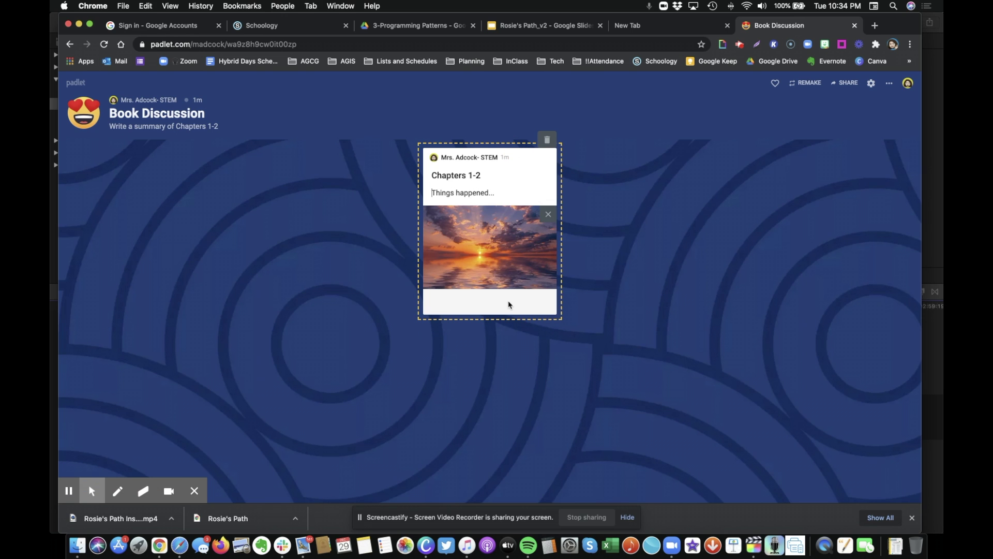
left_click(577, 157)
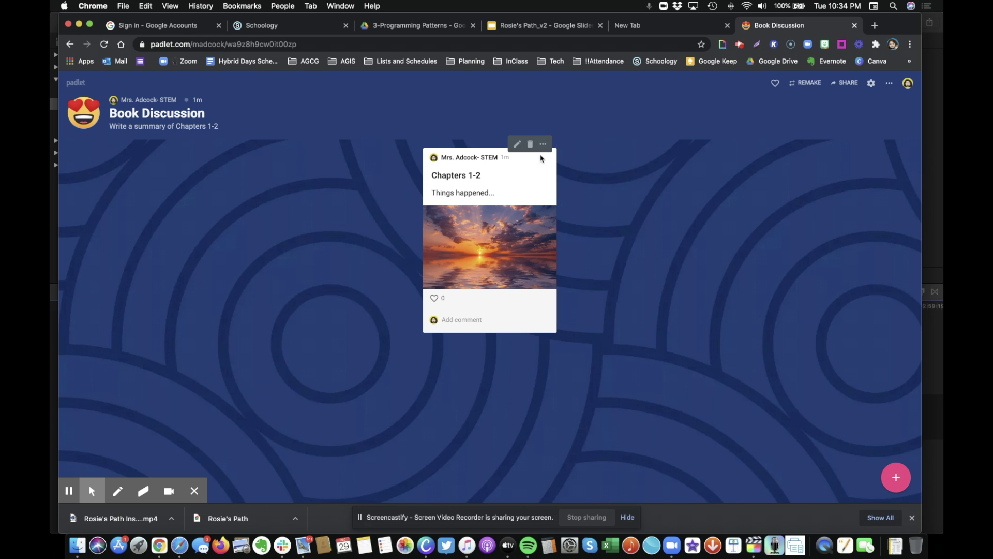
Step: Try purple as the colour of the "Chapters 1-2" post and change the post's colour to green
left_click(543, 146)
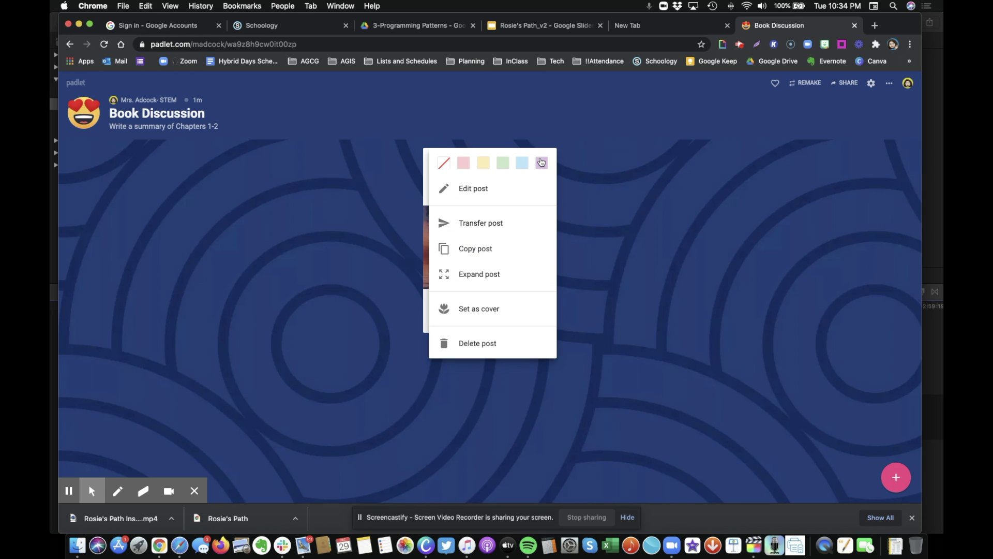
left_click(541, 163)
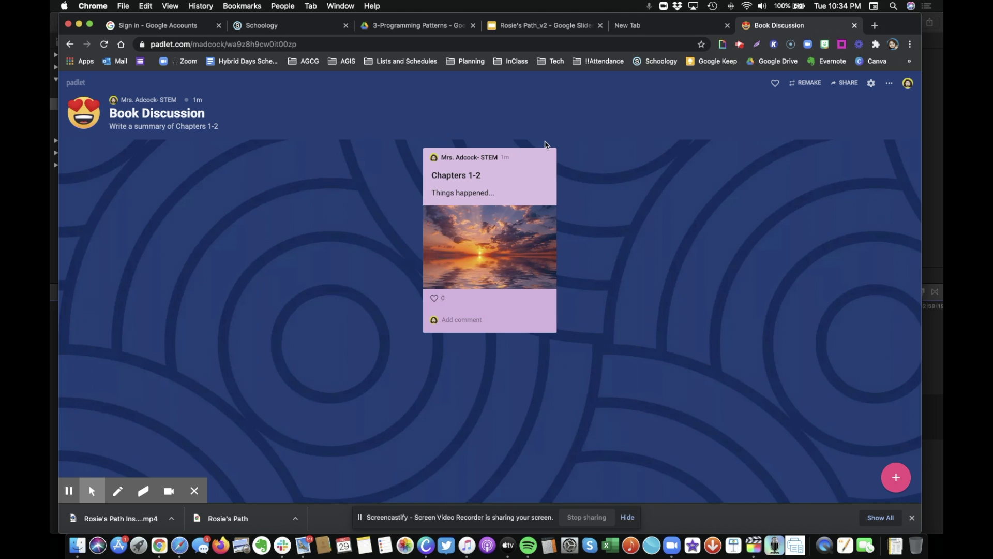
left_click(545, 148)
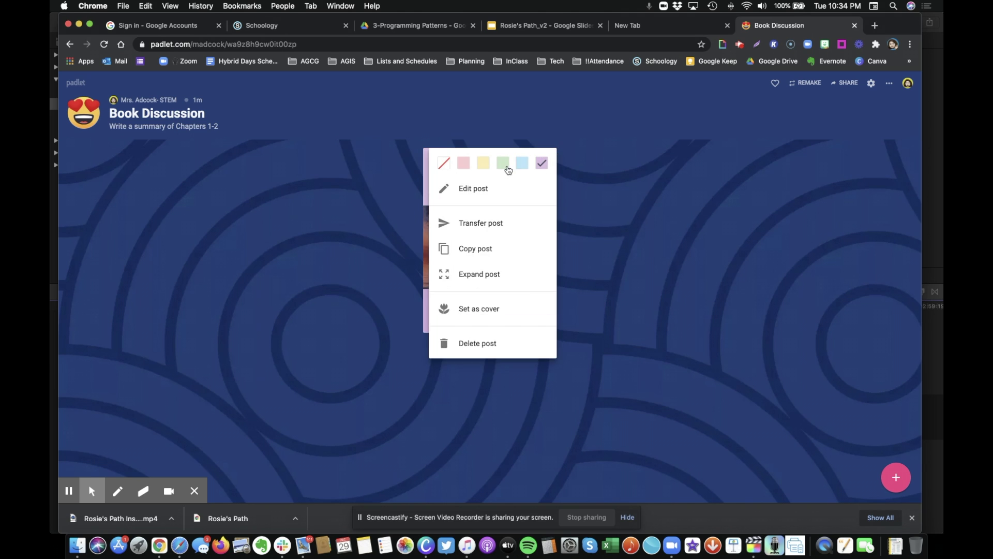
left_click(508, 164)
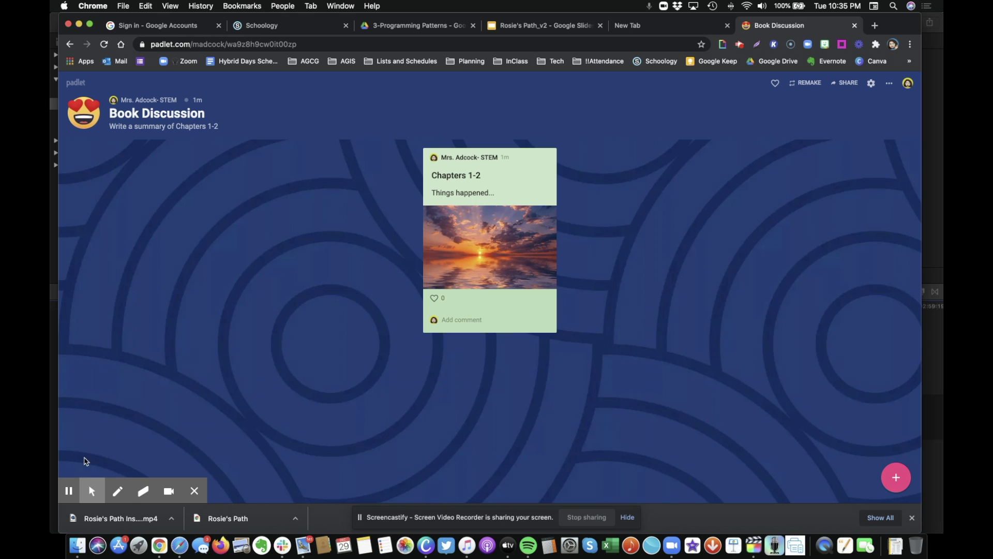
mouse_move(73, 481)
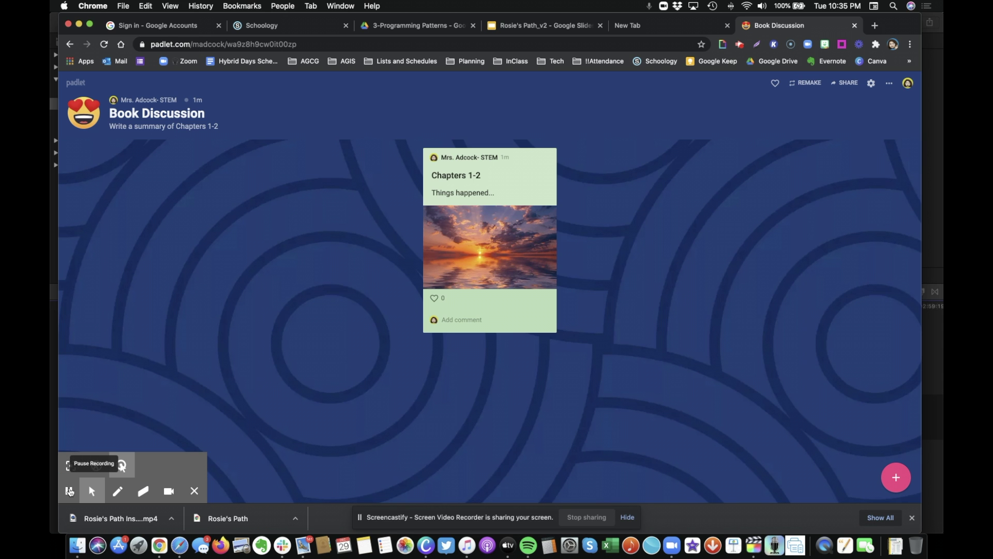
left_click(70, 492)
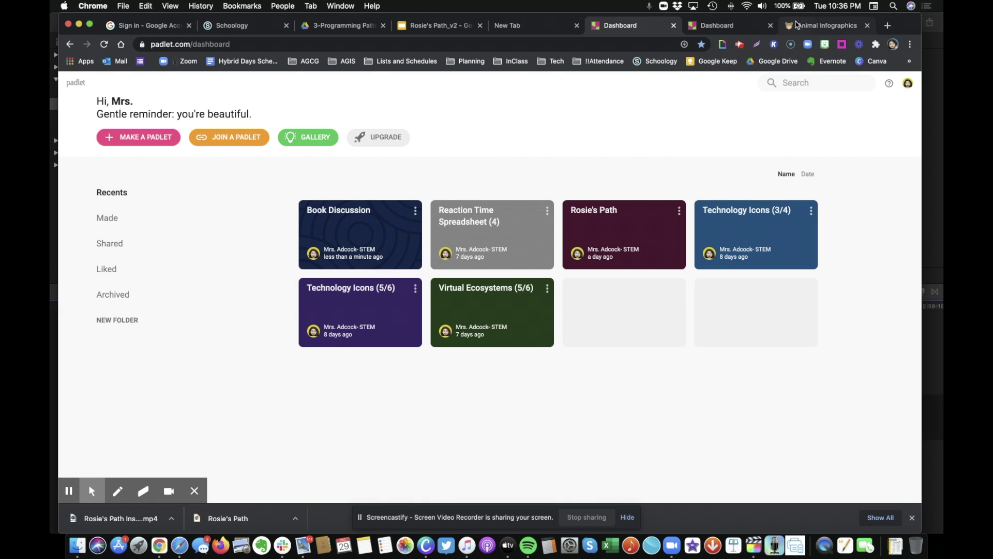
Step: Switch to the Animal Infographics padlet, view the Grey wolf infographic enlarged and return to the padlet
left_click(796, 24)
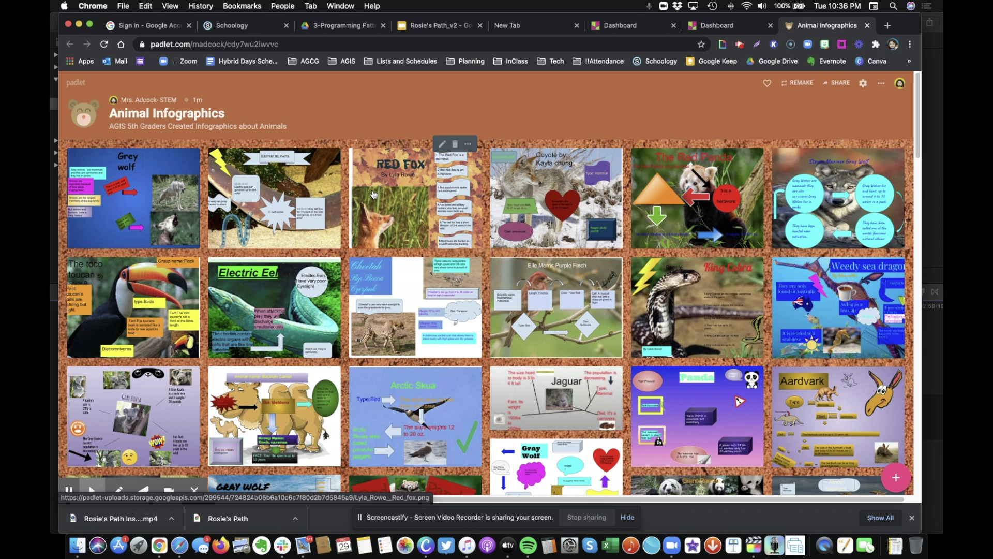
left_click(137, 185)
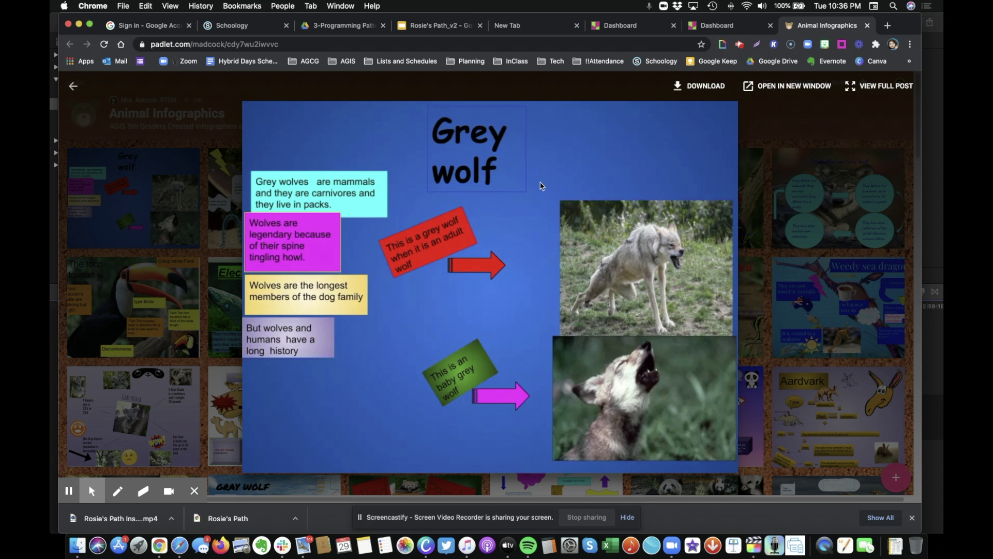
left_click(72, 85)
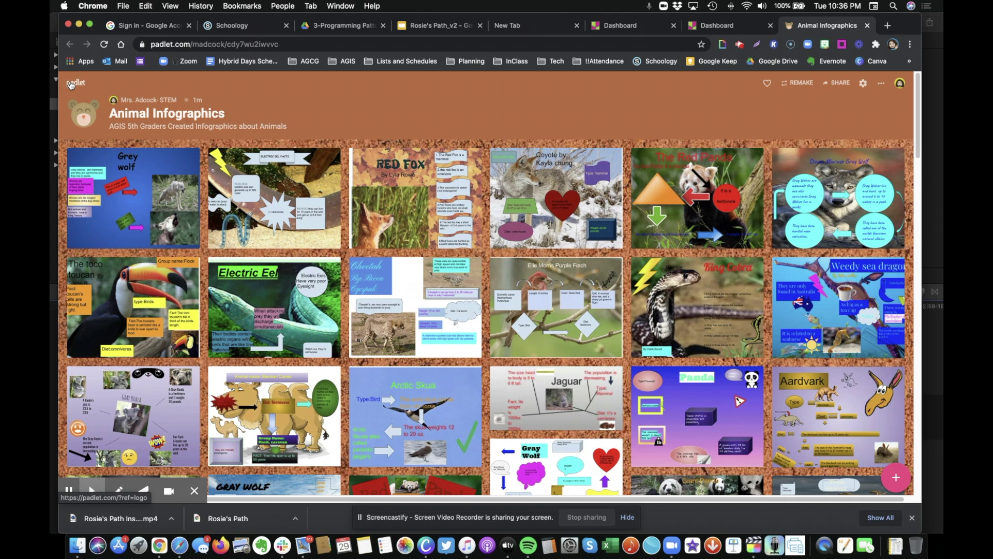